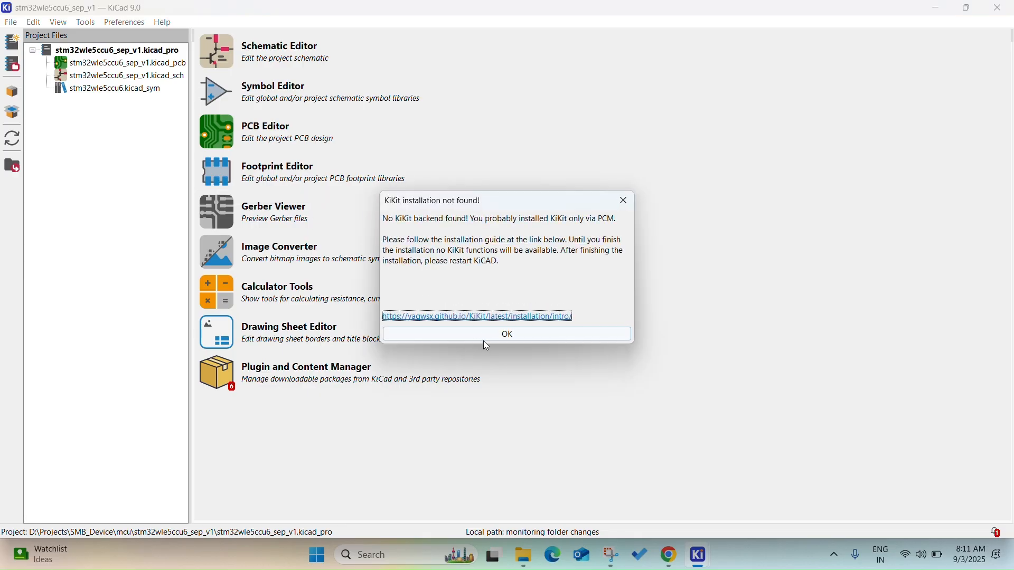
# Step: Dismiss the KiKit notice and create a project-level footprint library named stm32wle5ccu6 in the project folder, using the Footprint Editor
pyautogui.click(483, 339)
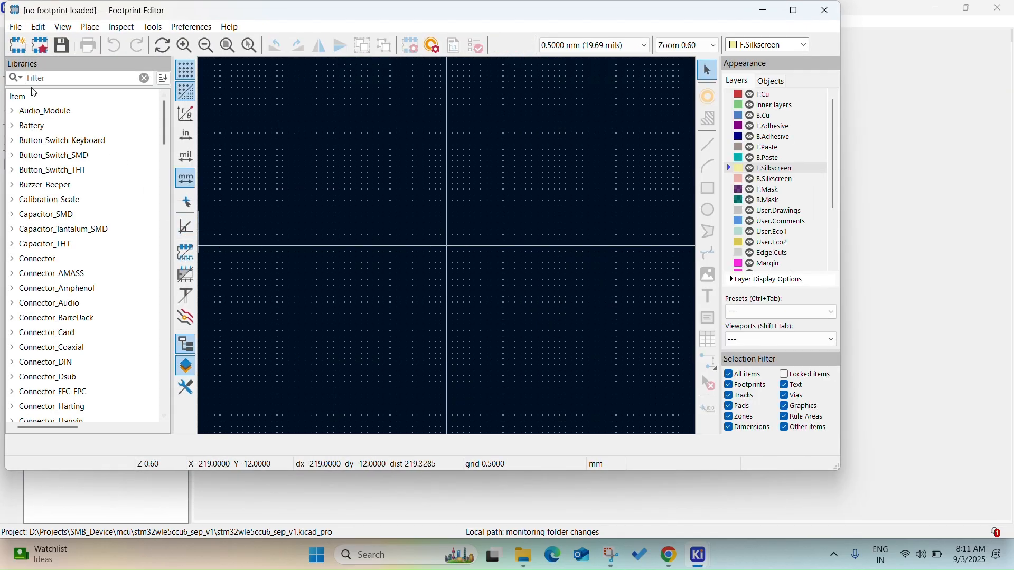
pyautogui.click(16, 27)
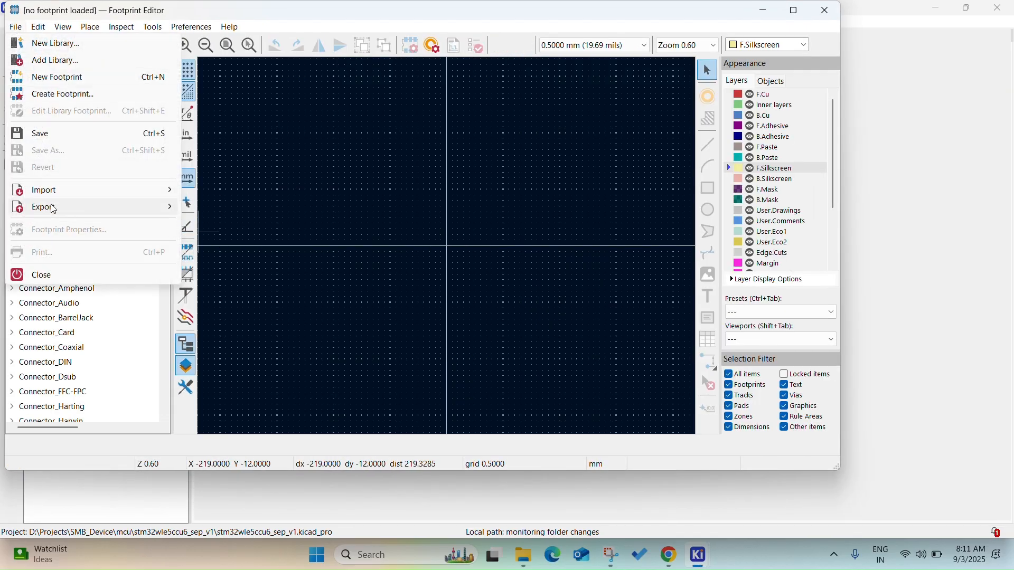
pyautogui.click(55, 49)
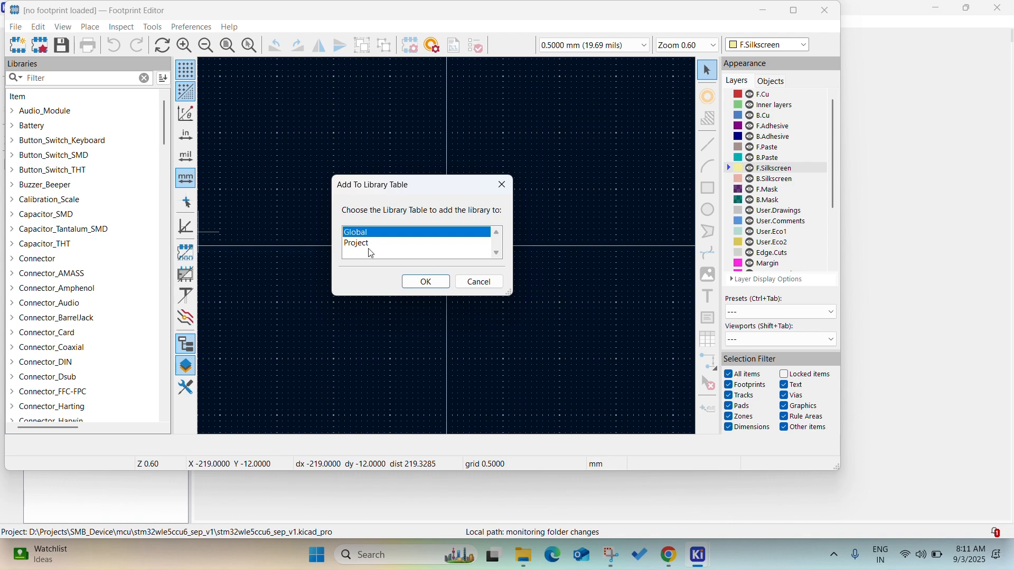
pyautogui.click(376, 245)
pyautogui.click(424, 281)
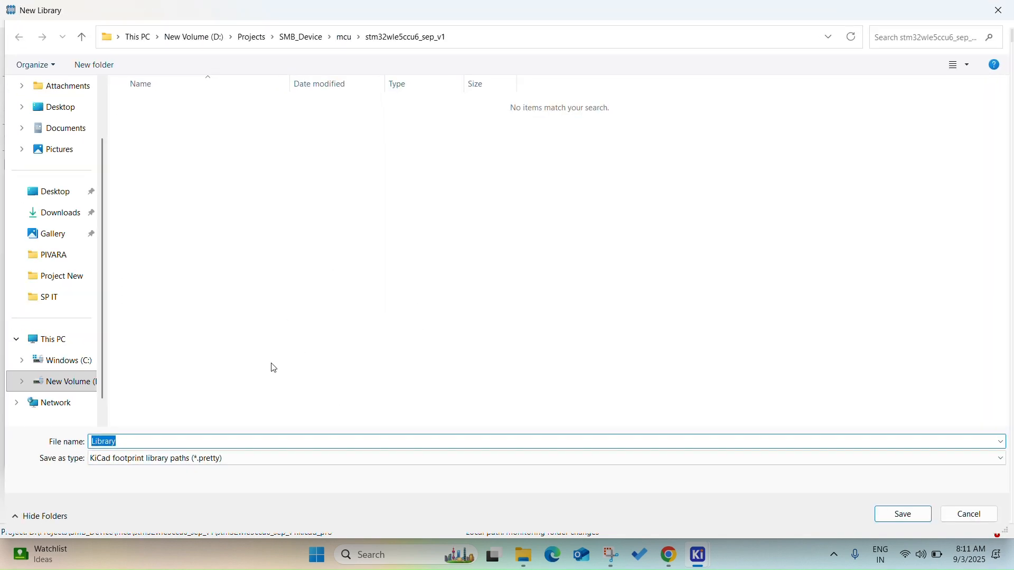
pyautogui.write('stm32')
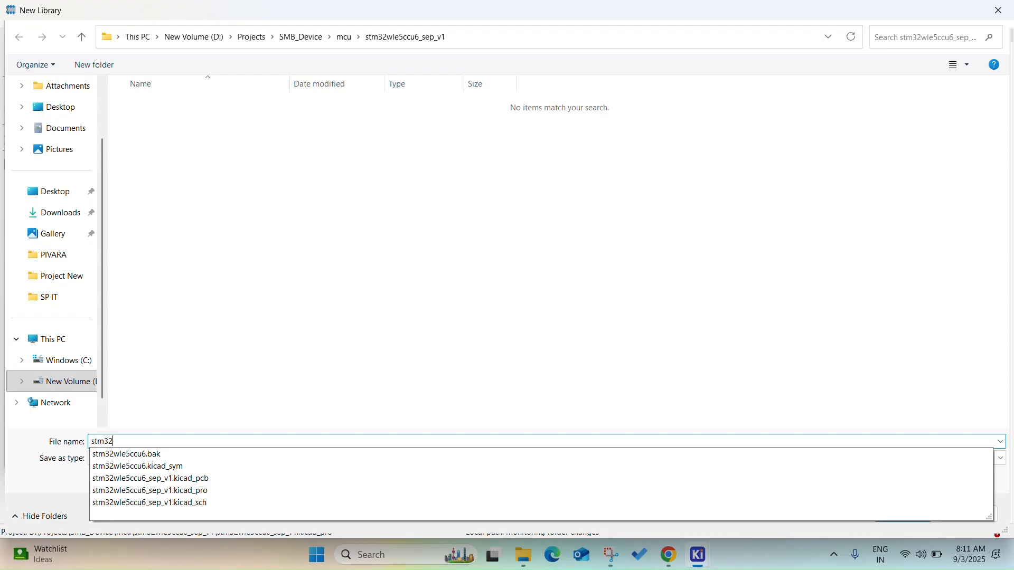
pyautogui.write('wle5ccu6')
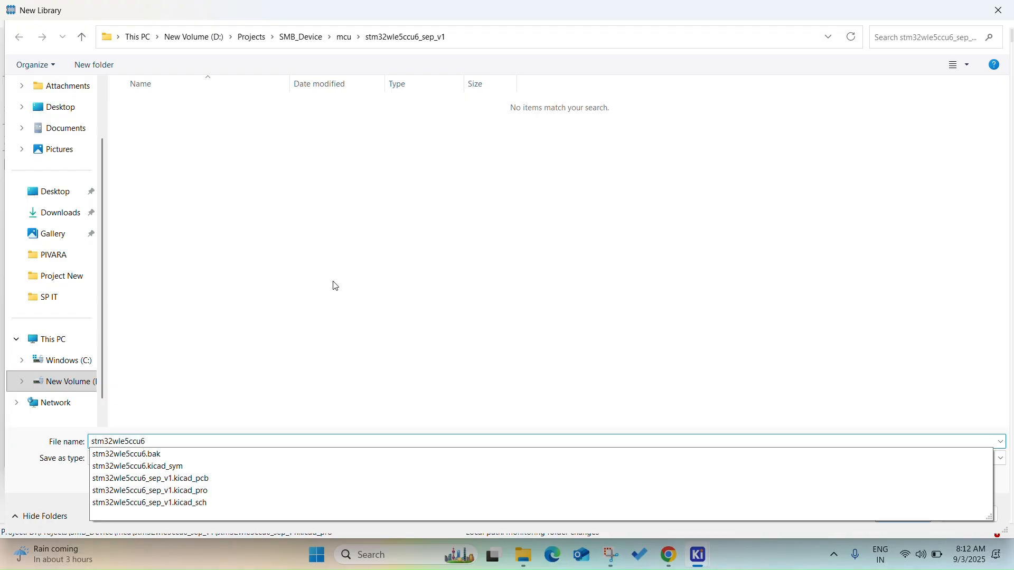
pyautogui.click(401, 271)
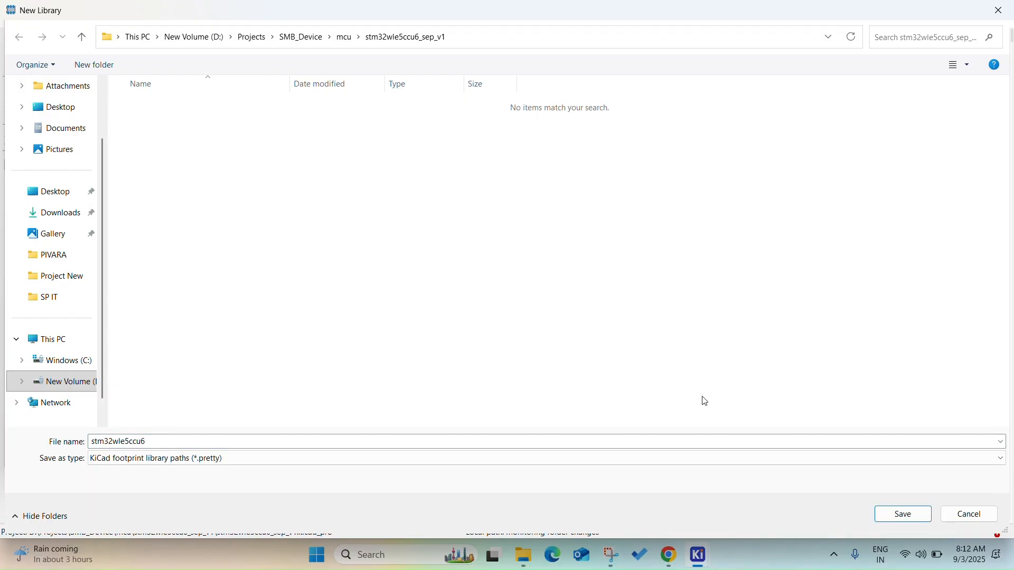
pyautogui.click(902, 513)
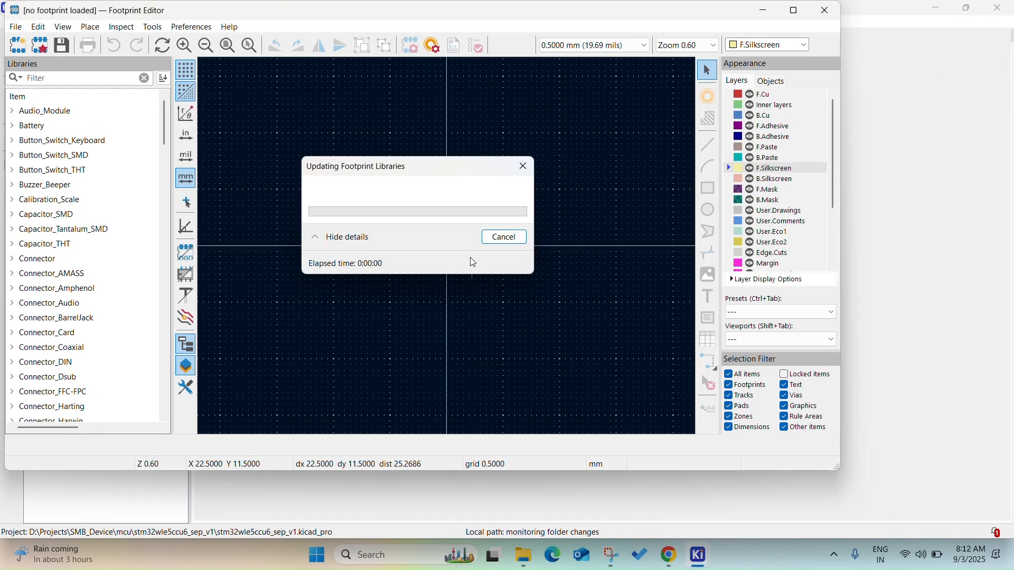
# Step: Import UFQFPN48_STM.kicad_mod into the stm32wle5ccu6 library from CAD_models_STM32WLE5CCU6, KiCADv6, footprints.pretty
pyautogui.rightClick(112, 403)
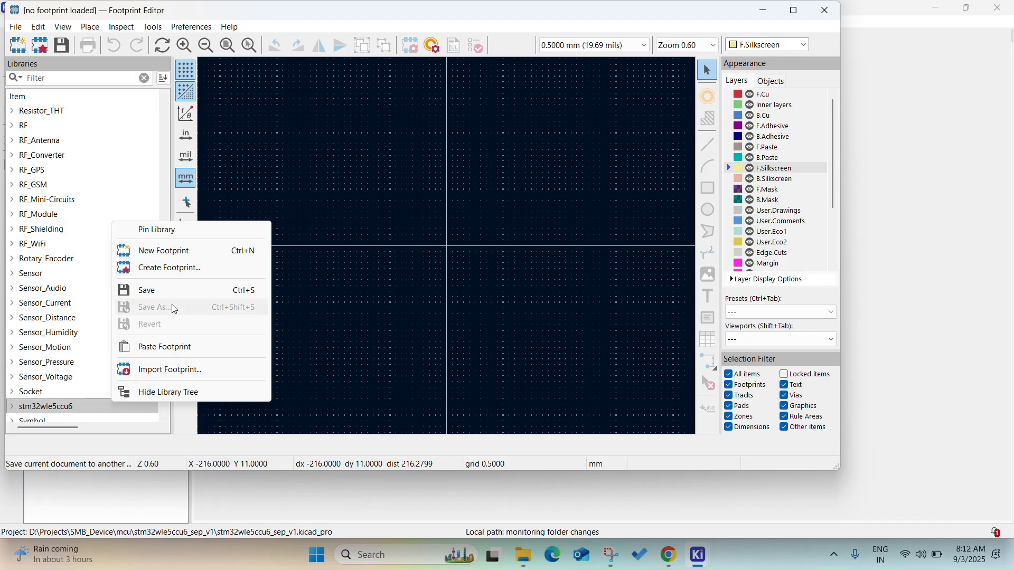
pyautogui.click(175, 371)
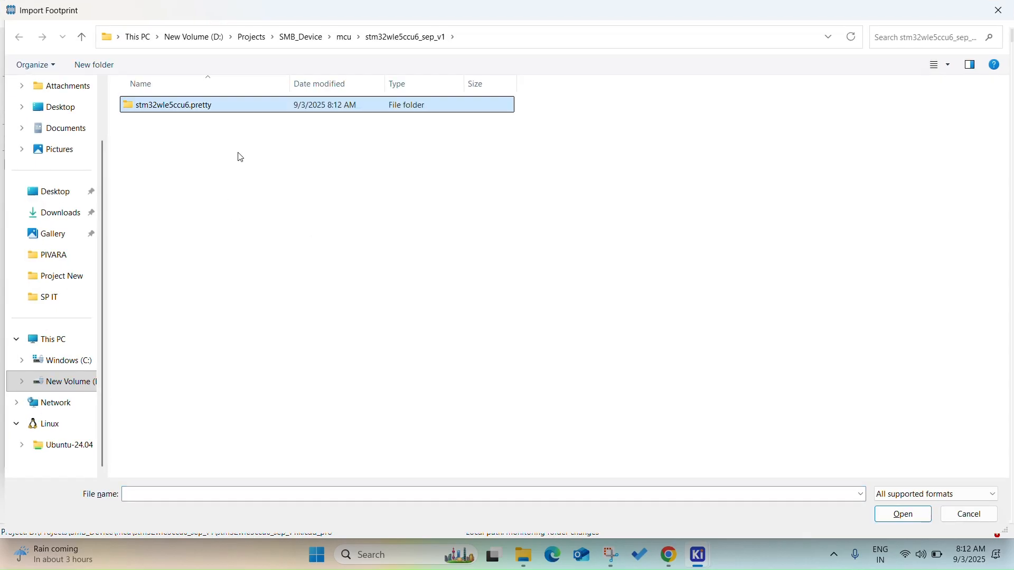
pyautogui.hotkey('alt', 'Up')
pyautogui.press('Up')
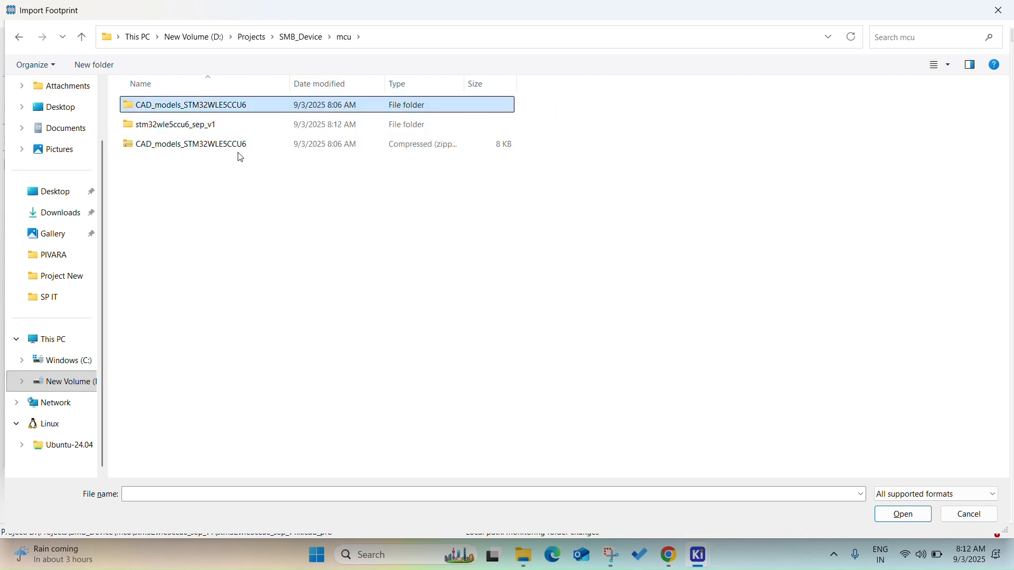
pyautogui.press('Return')
pyautogui.press('Return')
pyautogui.press('Return')
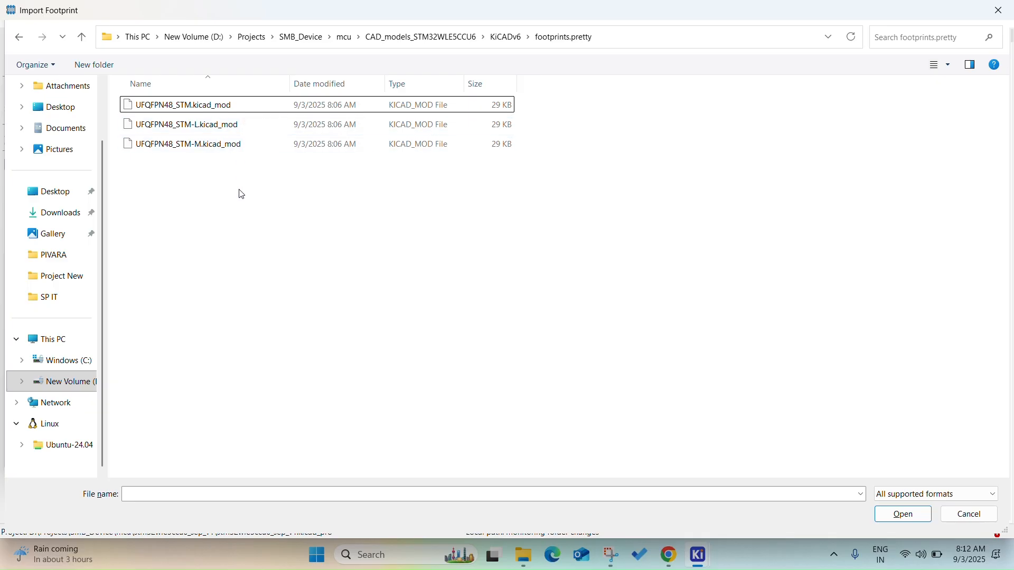
pyautogui.click(270, 111)
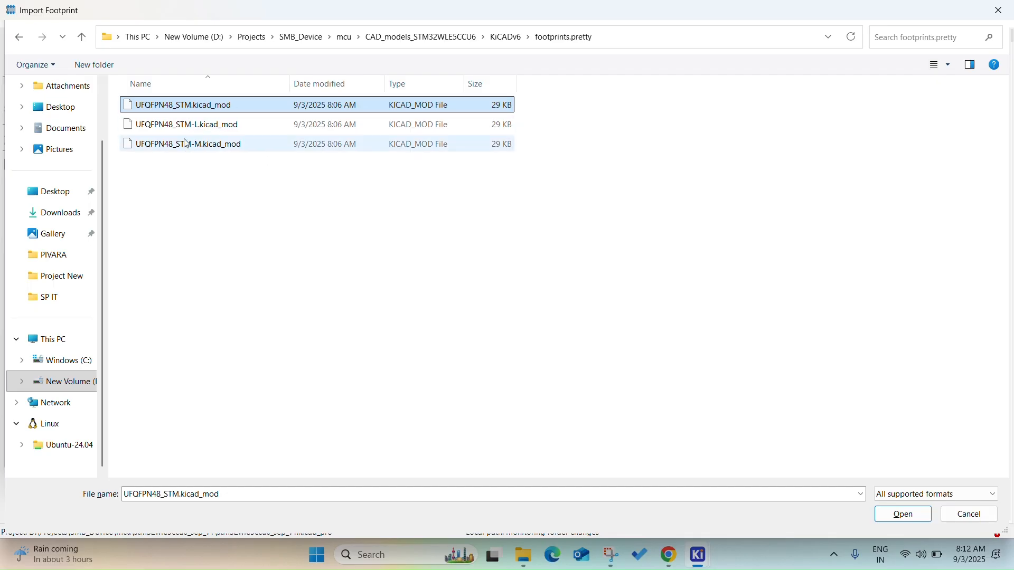
pyautogui.doubleClick(249, 106)
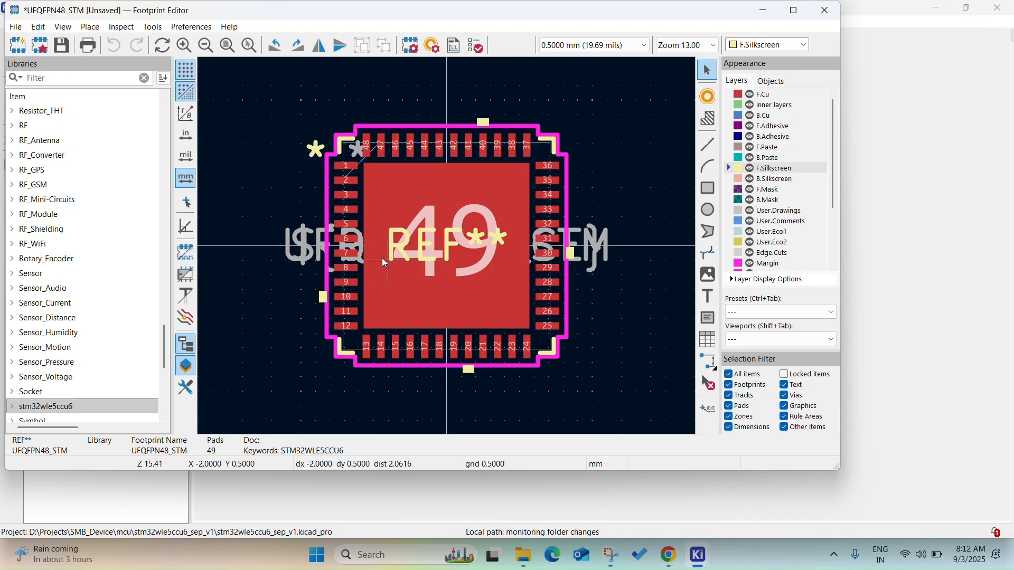
# Step: Save the imported UFQFPN48_STM footprint in the stm32wle5ccu6 library under its existing name
pyautogui.scroll(-3, 382, 260)
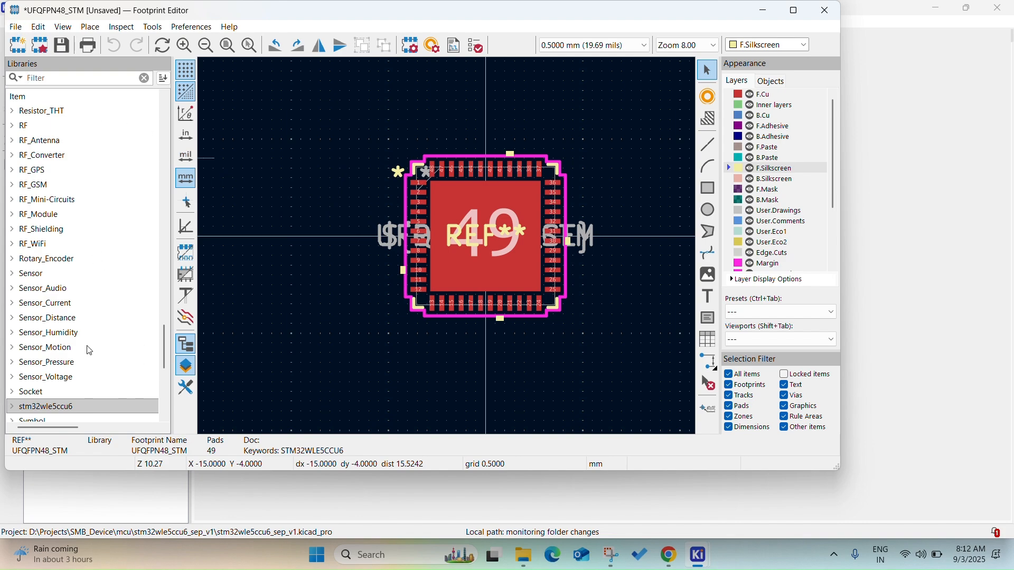
pyautogui.scroll(-3, 97, 381)
pyautogui.click(14, 275)
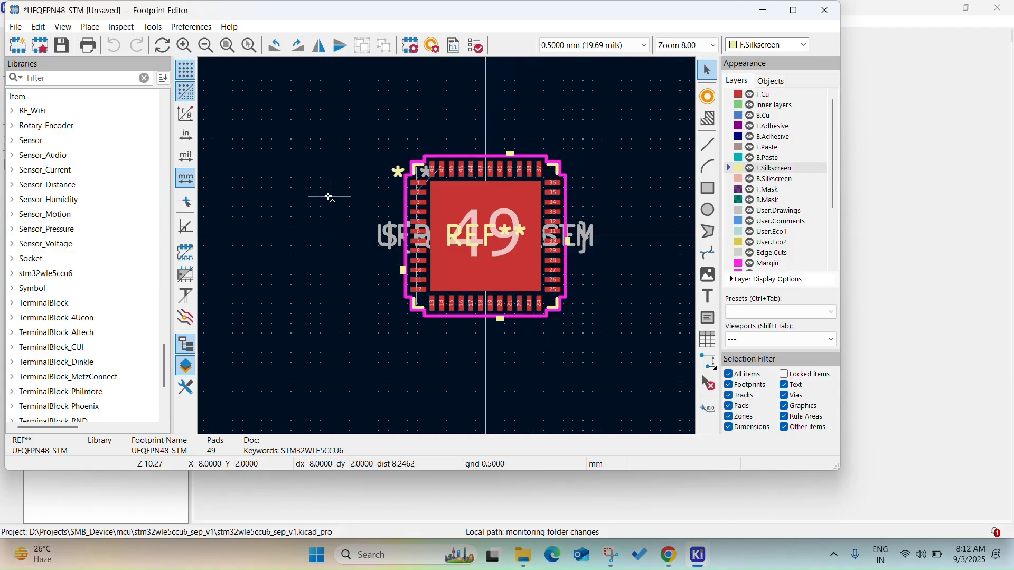
pyautogui.hotkey('ctrl', 's')
pyautogui.scroll(-10, 409, 233)
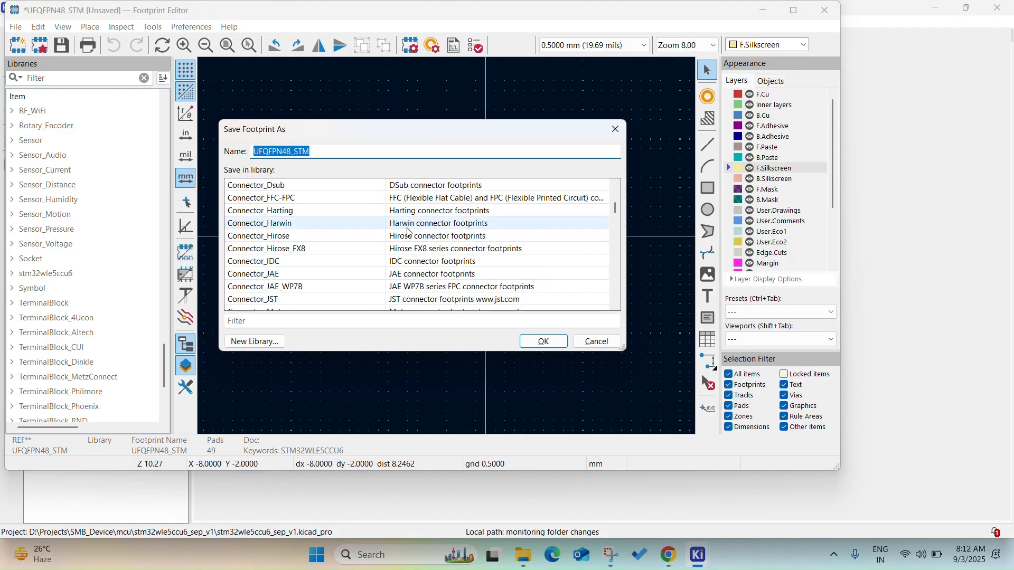
pyautogui.scroll(-20, 410, 233)
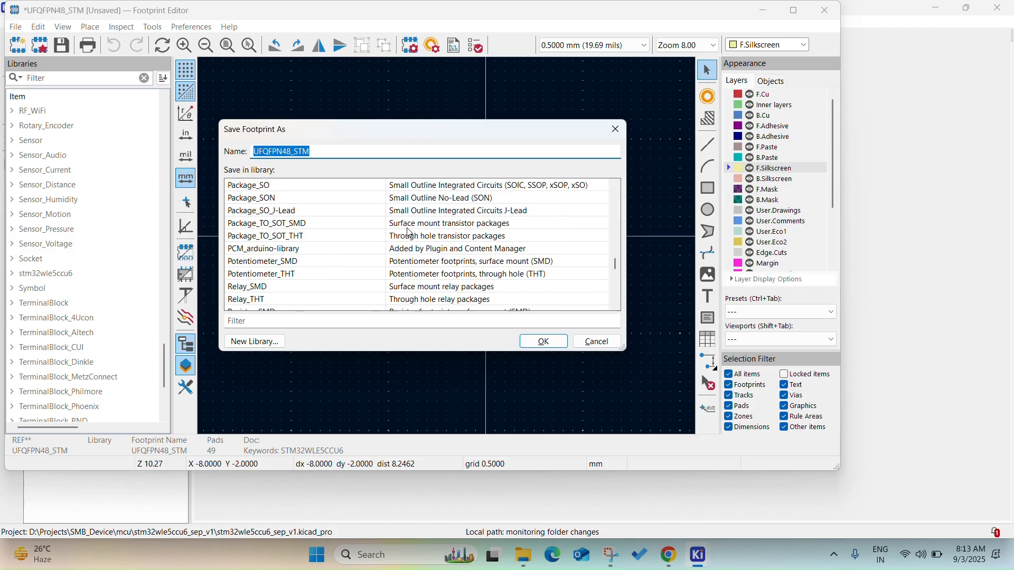
pyautogui.scroll(-4, 410, 233)
pyautogui.click(295, 237)
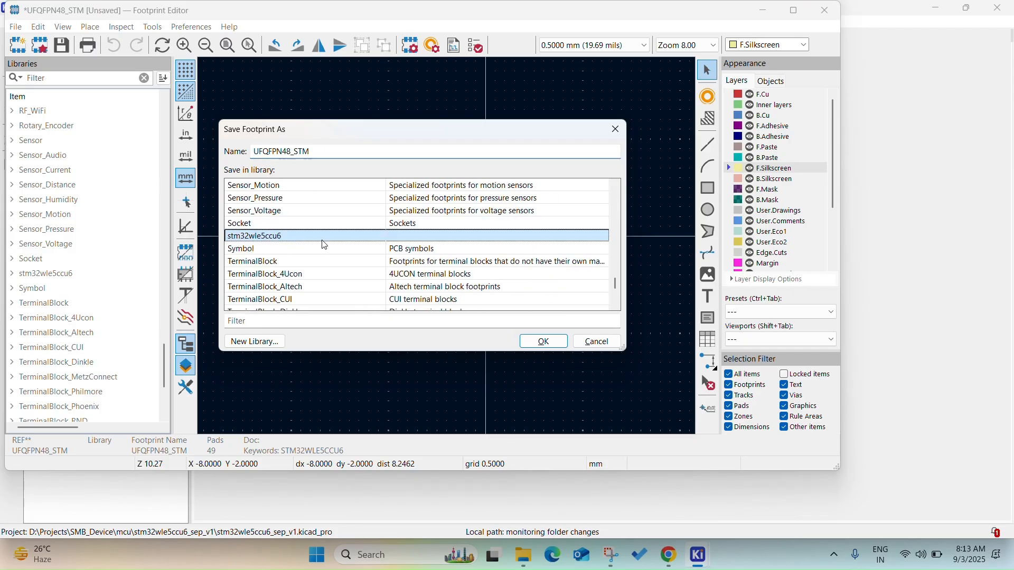
pyautogui.click(544, 342)
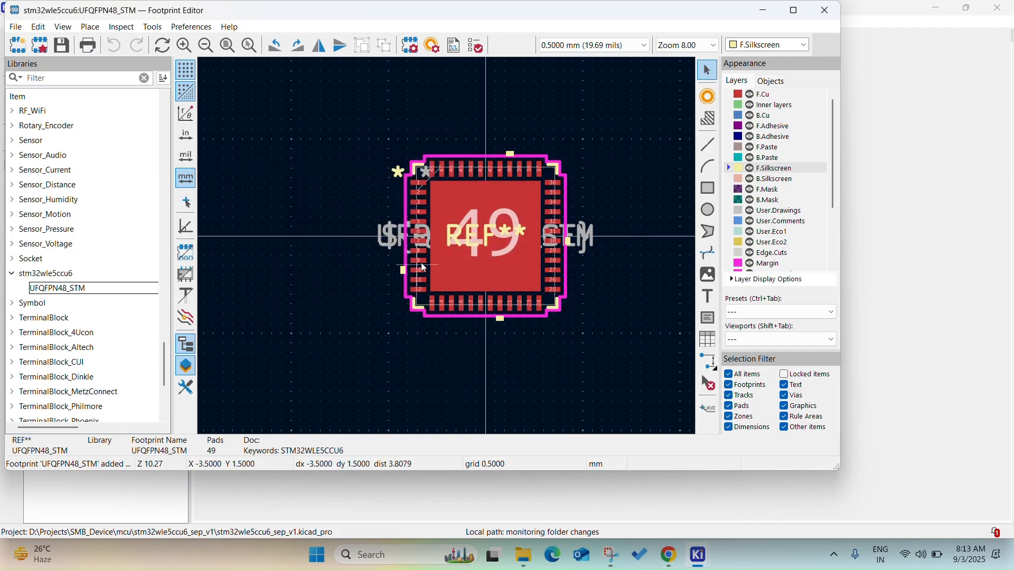
# Step: Import the UFQFPN48_STM-L.kicad_mod footprint from the footprints.pretty folder for the stm32wle5ccu6 library
pyautogui.click(16, 27)
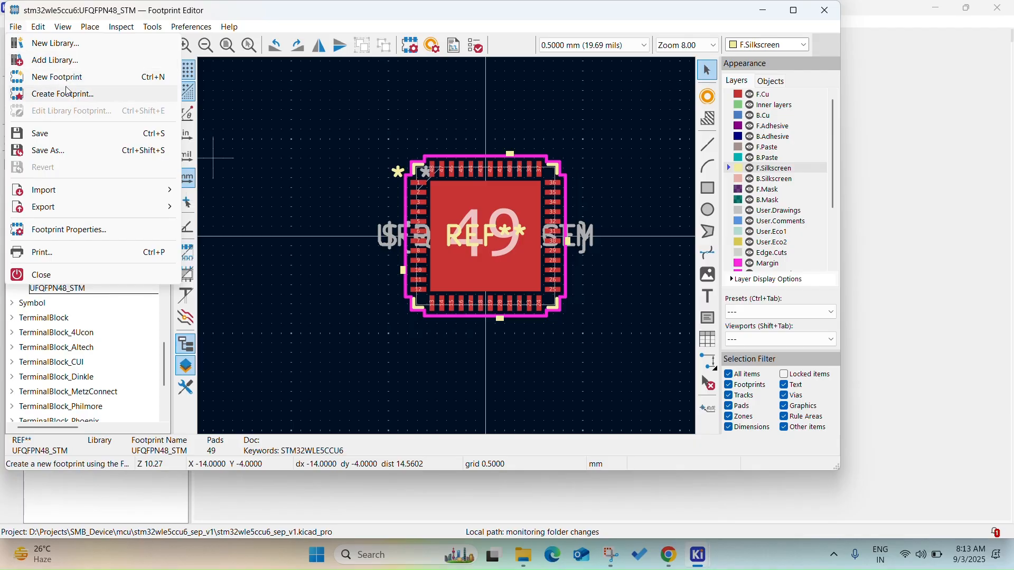
pyautogui.click(307, 315)
pyautogui.rightClick(57, 276)
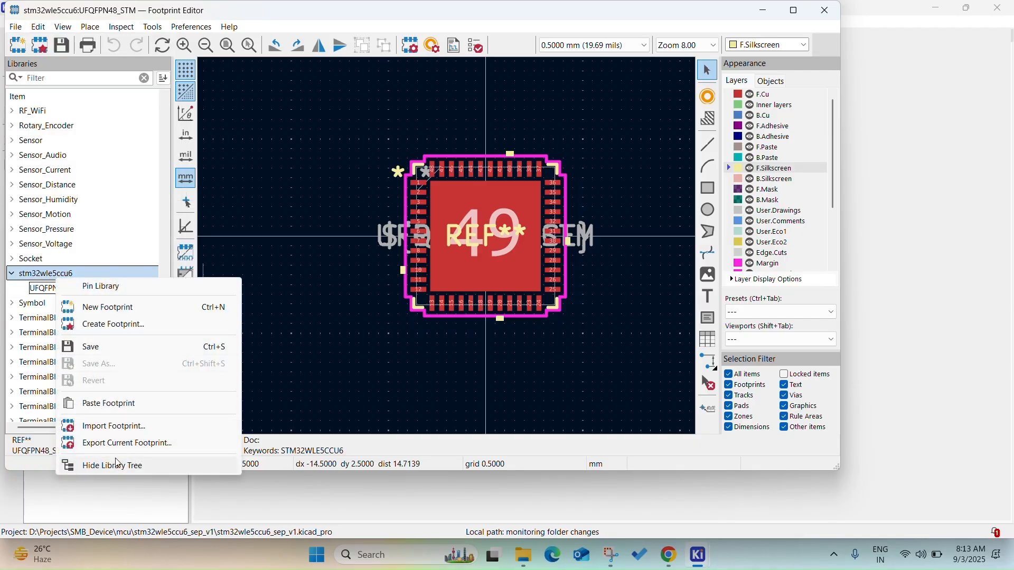
pyautogui.click(123, 427)
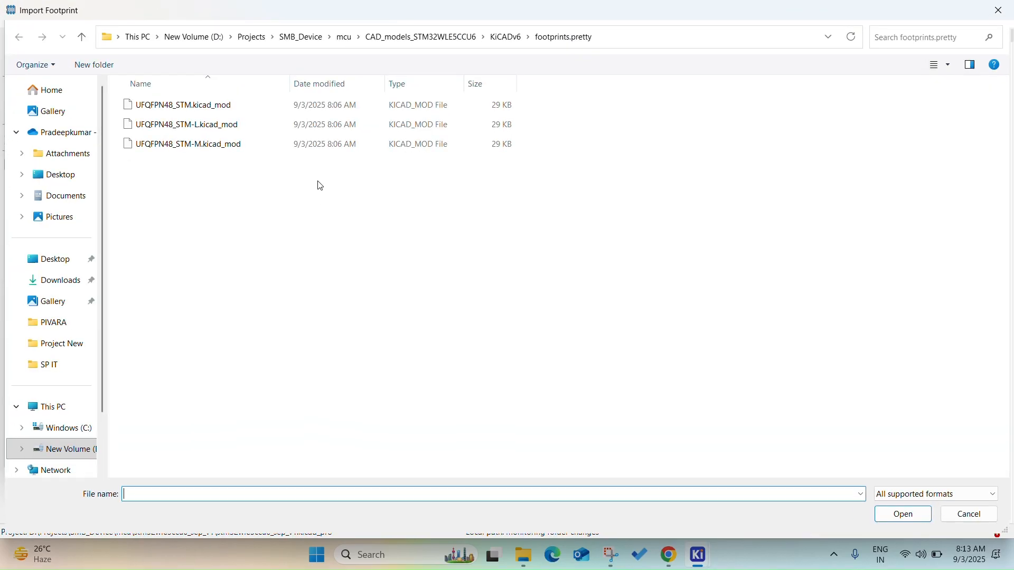
pyautogui.doubleClick(185, 125)
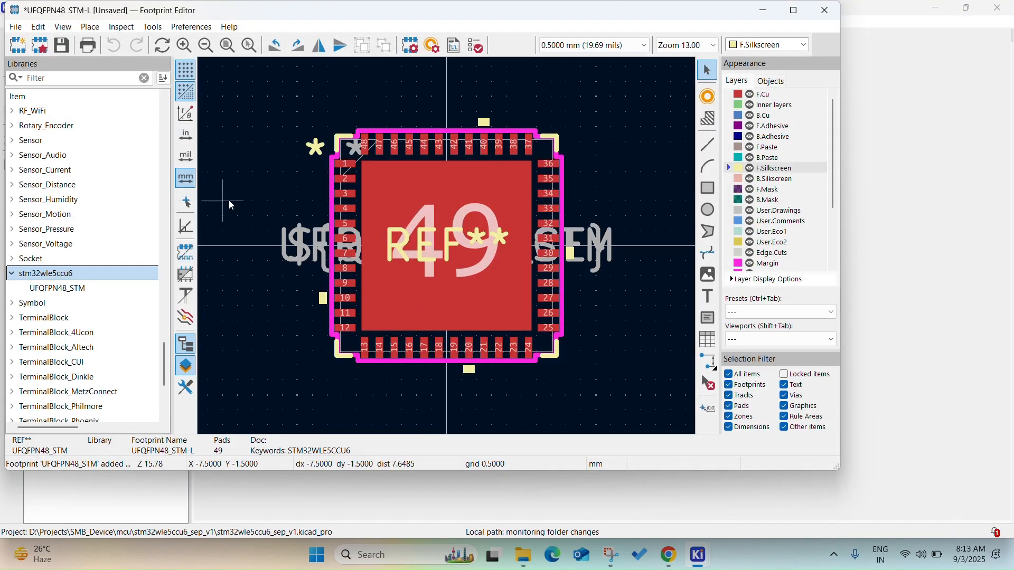
# Step: Save the imported UFQFPN48_STM-L footprint in the stm32wle5ccu6 library under its existing name
pyautogui.click(16, 27)
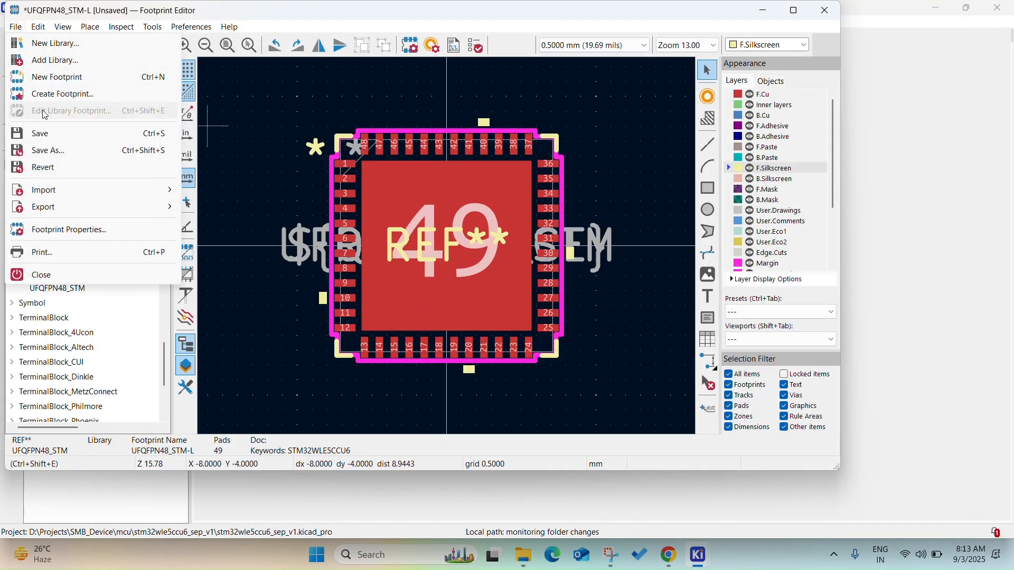
pyautogui.click(53, 150)
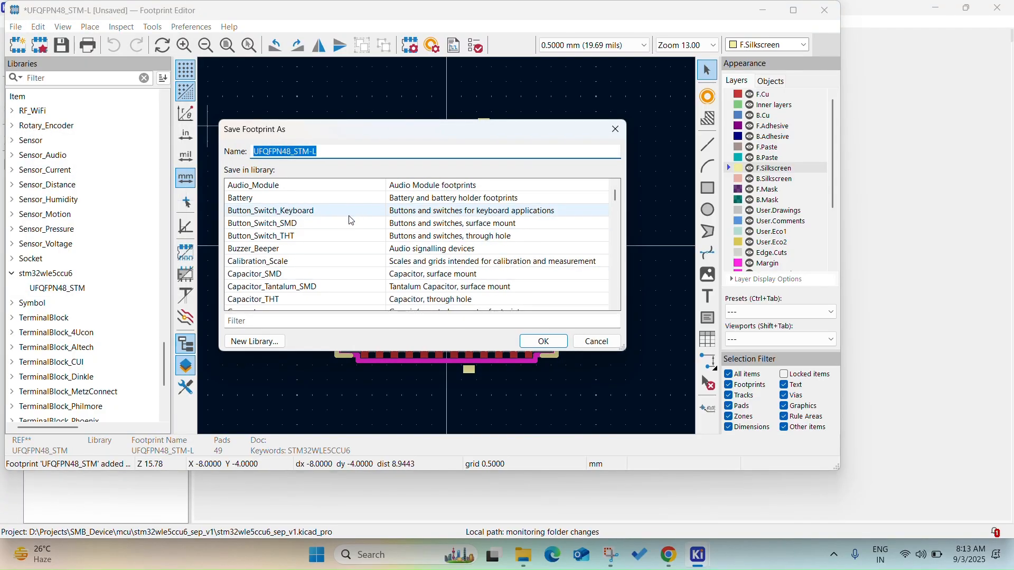
pyautogui.scroll(-20, 352, 220)
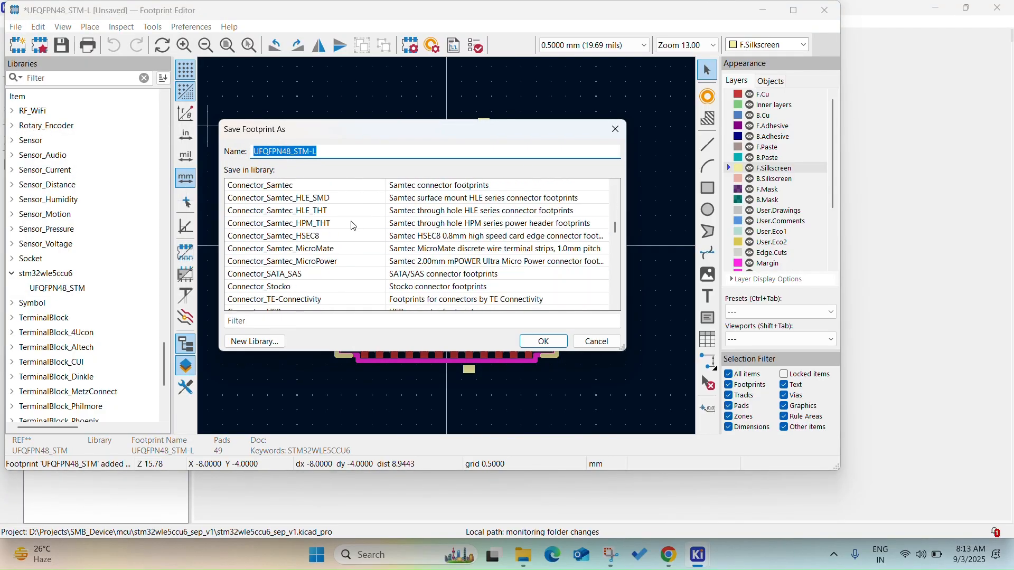
pyautogui.scroll(-6, 352, 225)
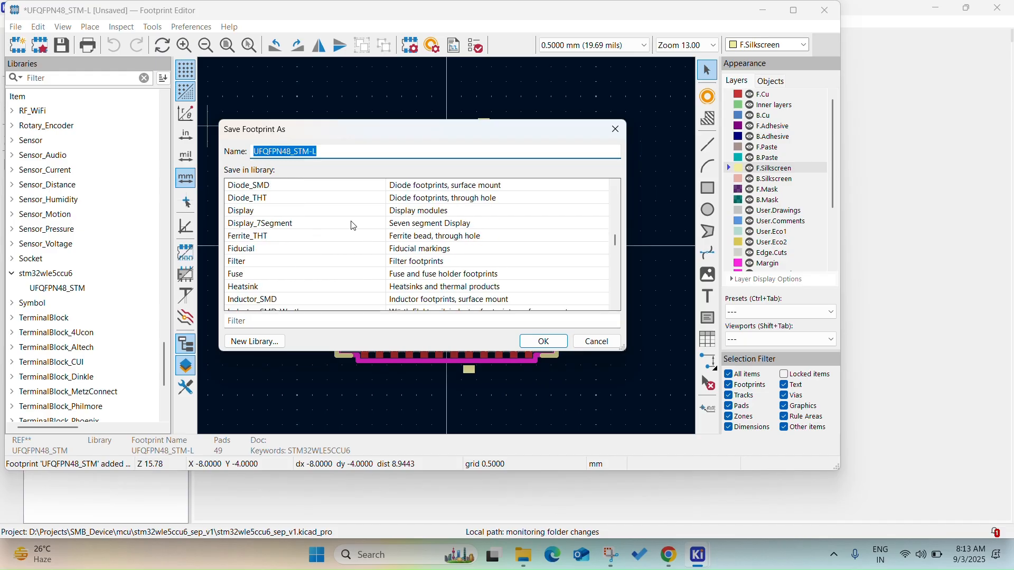
pyautogui.scroll(-16, 315, 217)
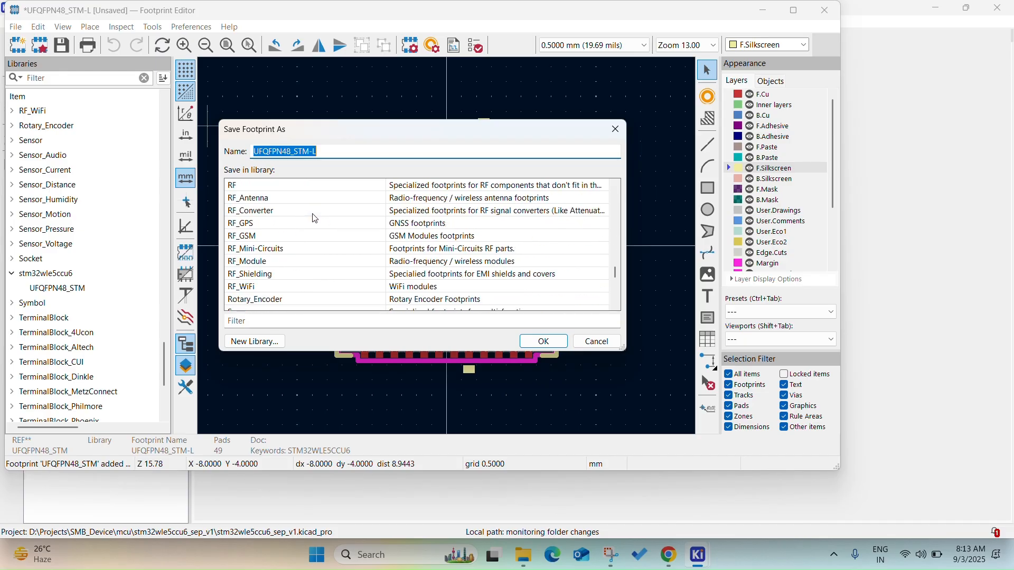
pyautogui.scroll(-2, 314, 218)
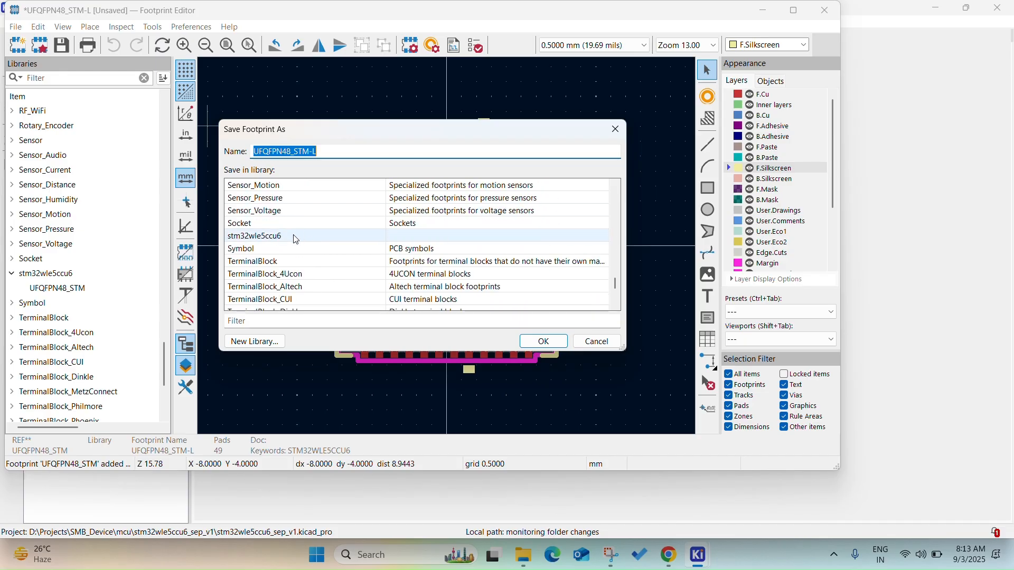
pyautogui.click(293, 243)
pyautogui.click(537, 342)
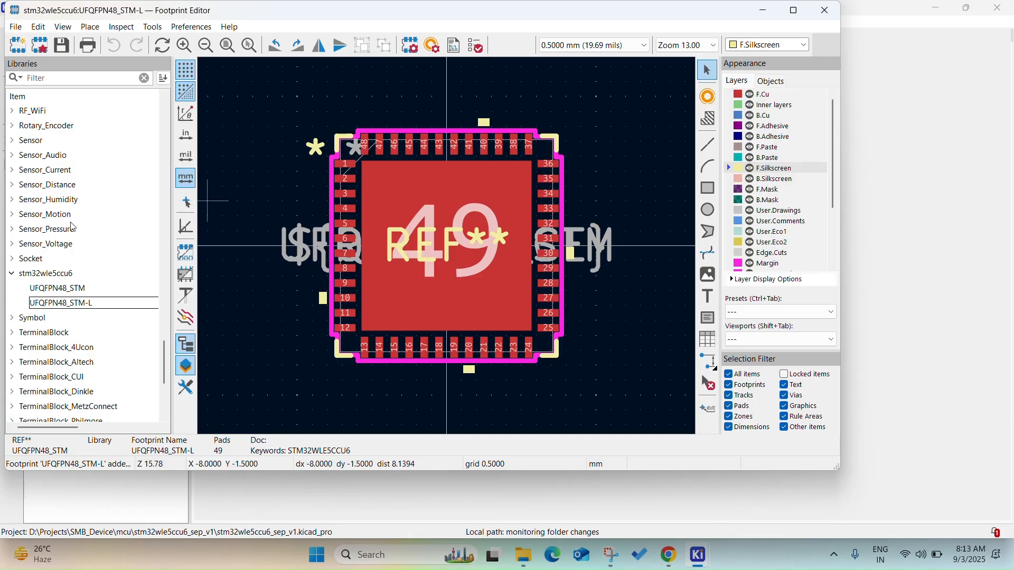
# Step: Import the UFQFPN48_STM-M.kicad_mod footprint from the footprints.pretty folder for the stm32wle5ccu6 library
pyautogui.rightClick(58, 273)
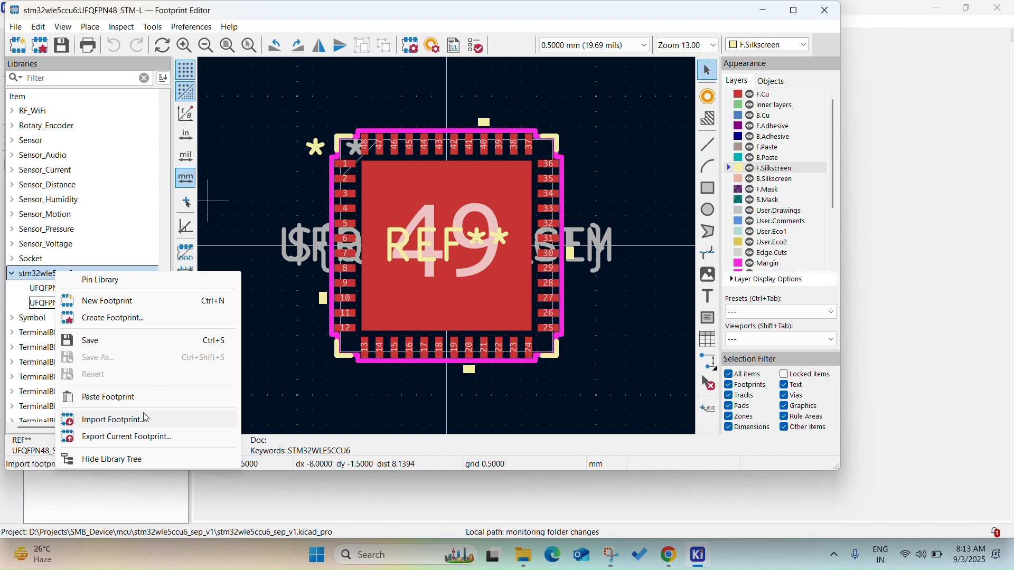
pyautogui.click(136, 420)
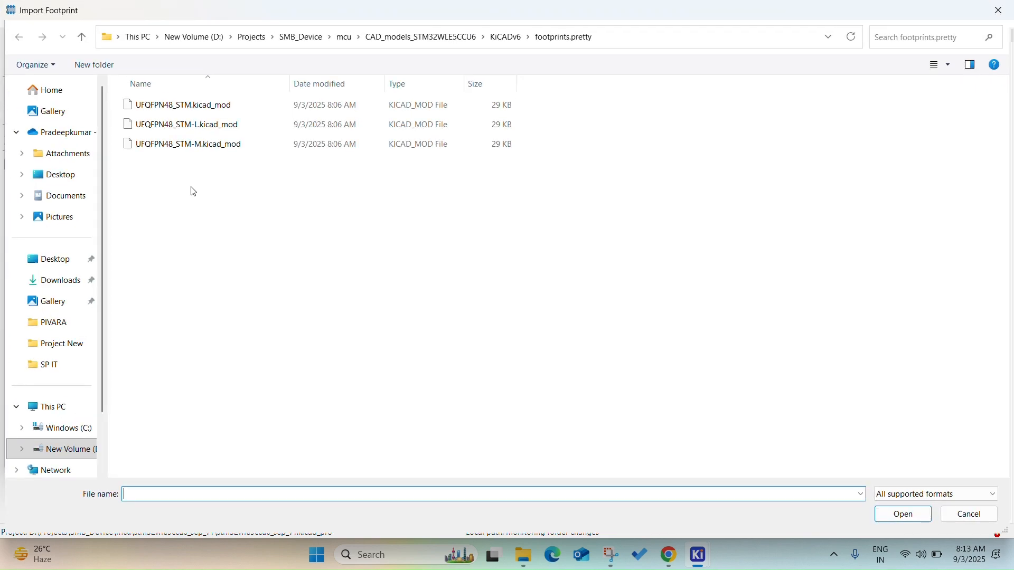
pyautogui.doubleClick(215, 144)
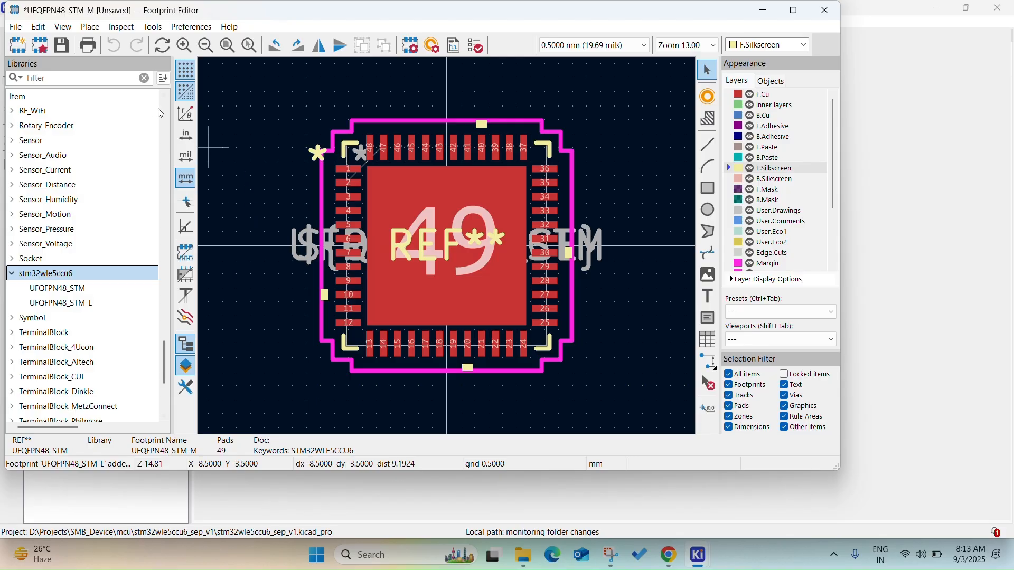
# Step: Save the imported UFQFPN48_STM-M footprint in the stm32wle5ccu6 library under its existing name
pyautogui.click(16, 27)
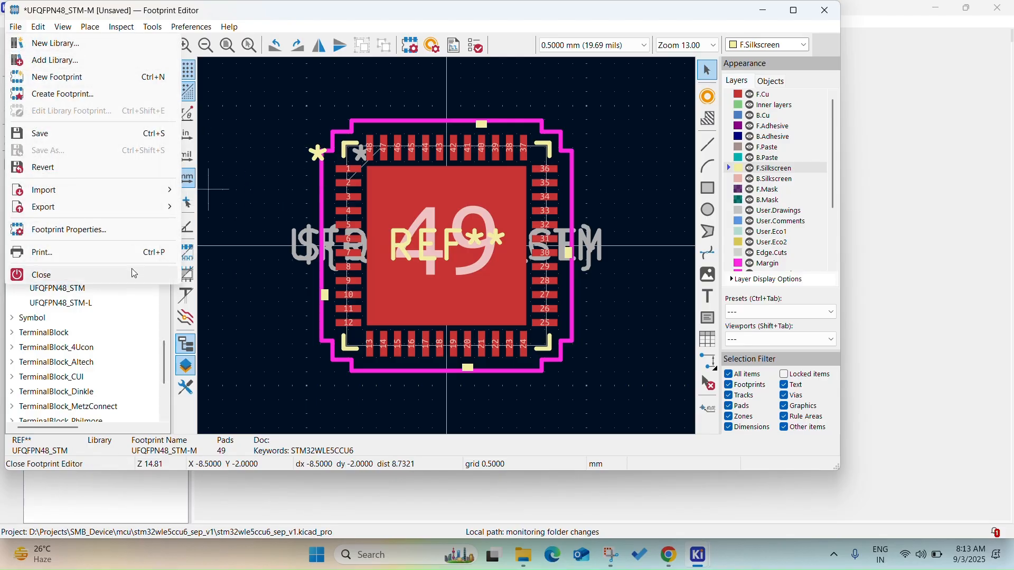
pyautogui.click(63, 134)
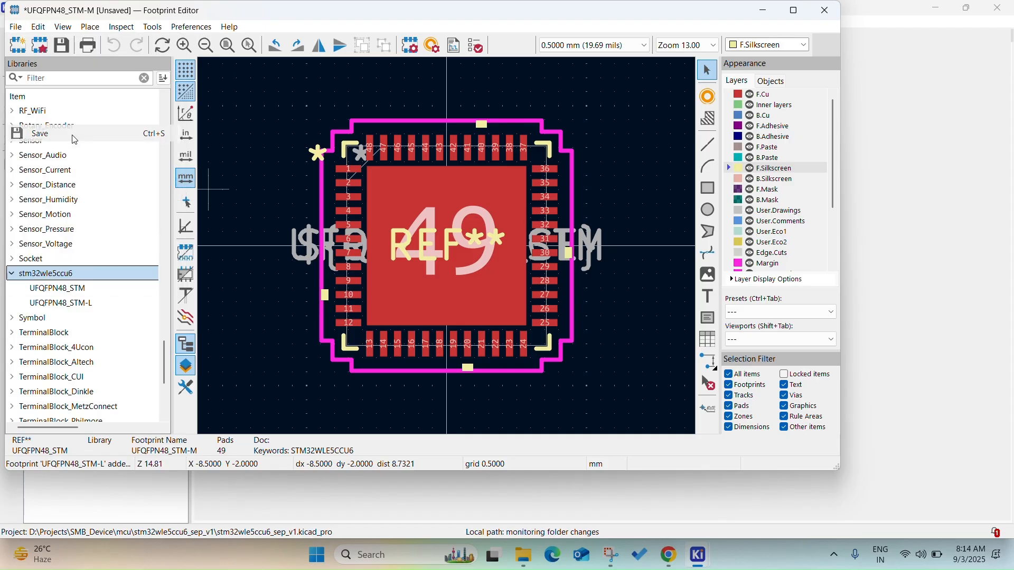
pyautogui.rightClick(263, 175)
pyautogui.click(250, 202)
pyautogui.click(88, 305)
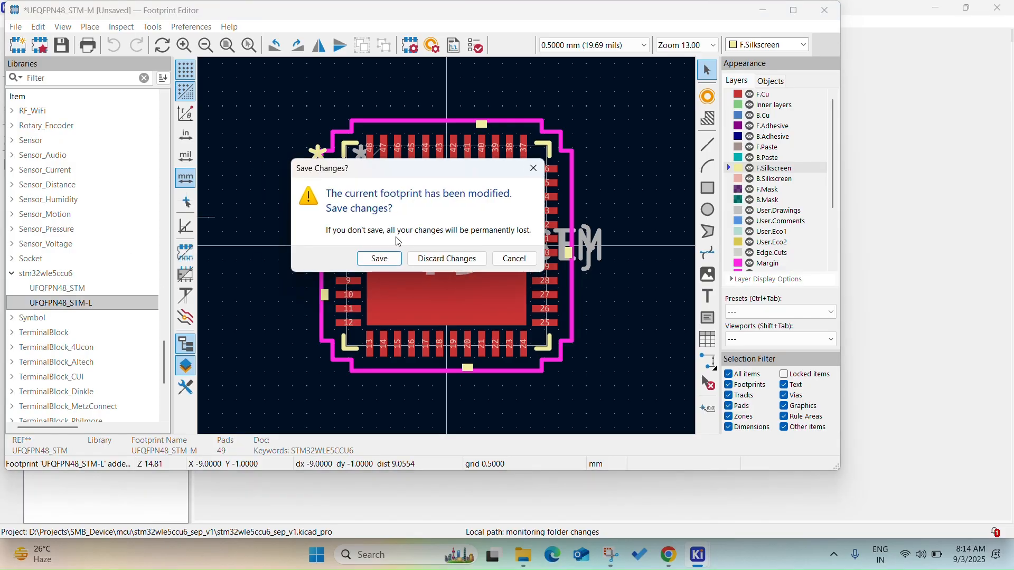
pyautogui.click(379, 259)
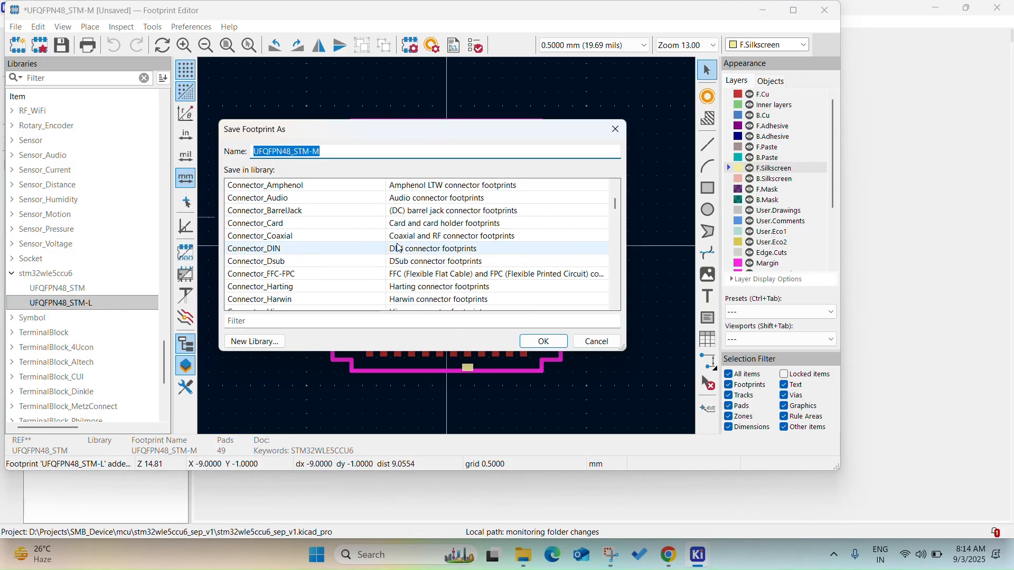
pyautogui.scroll(-12, 400, 248)
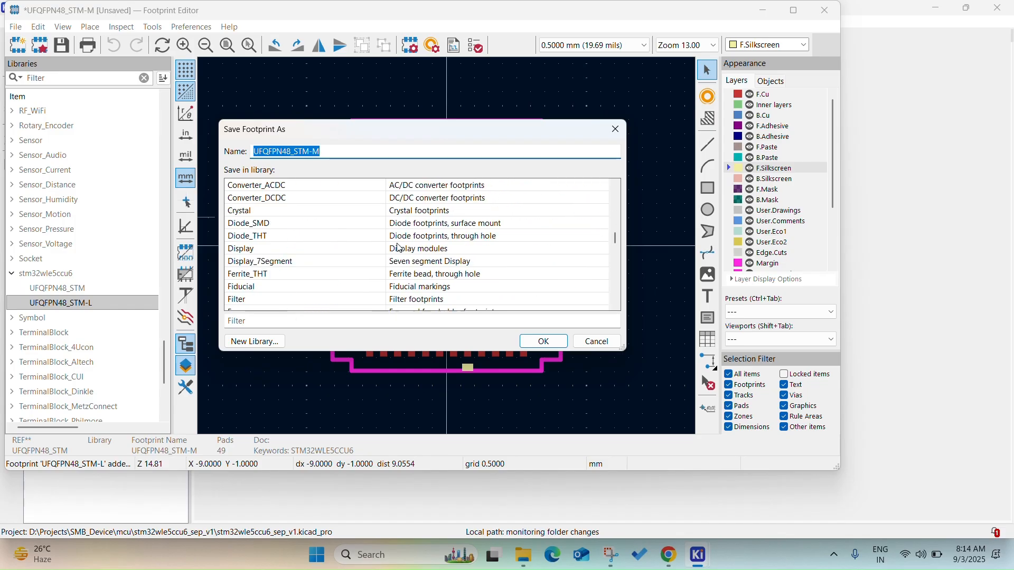
pyautogui.scroll(-5, 400, 248)
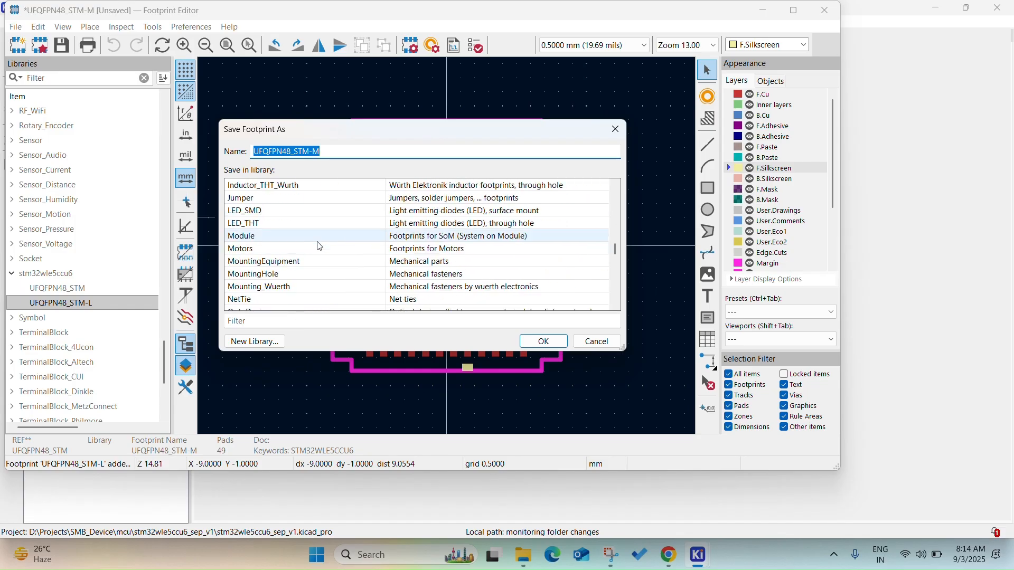
pyautogui.scroll(-10, 320, 246)
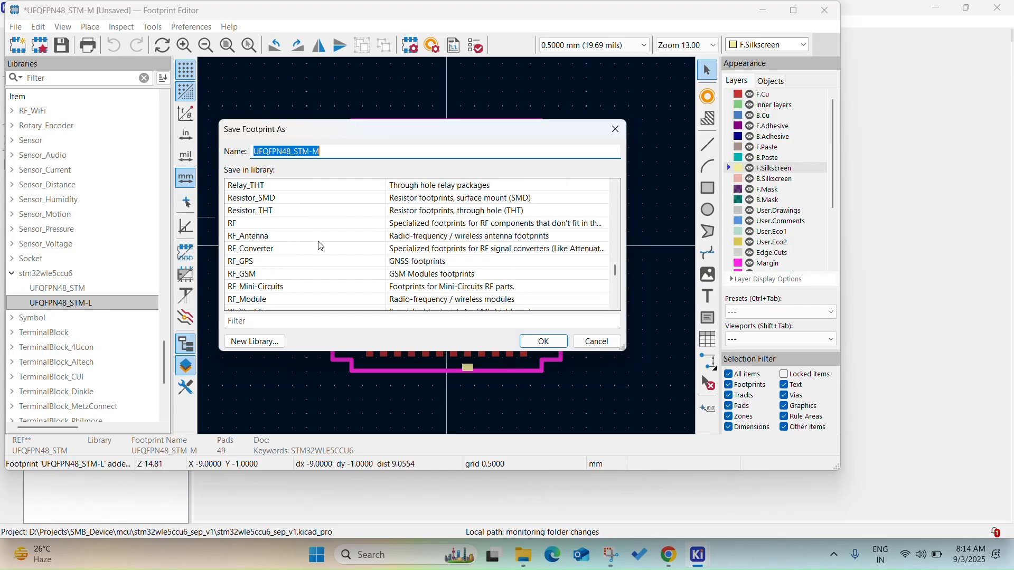
pyautogui.scroll(-8, 320, 247)
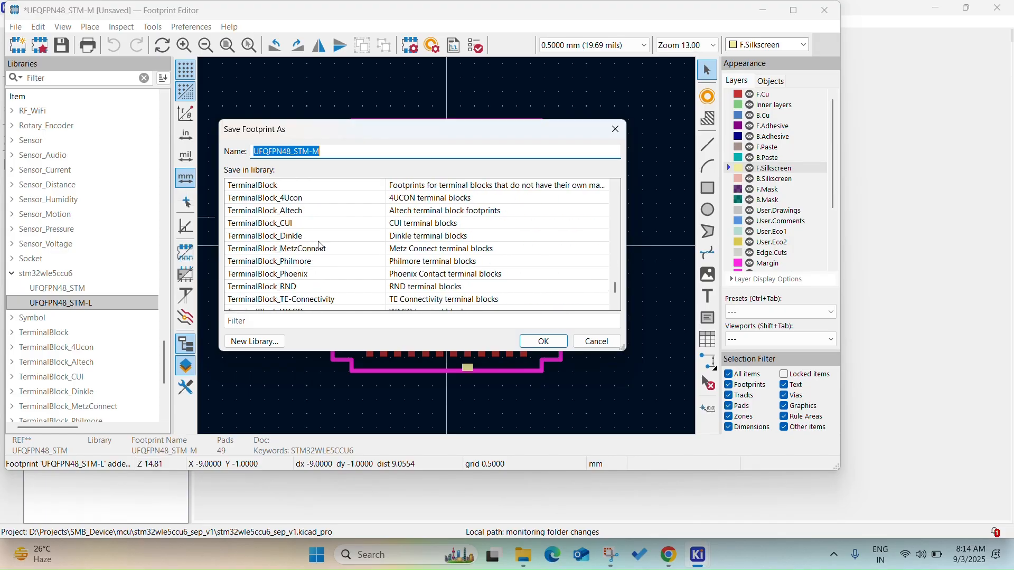
pyautogui.scroll(2, 321, 247)
pyautogui.doubleClick(314, 238)
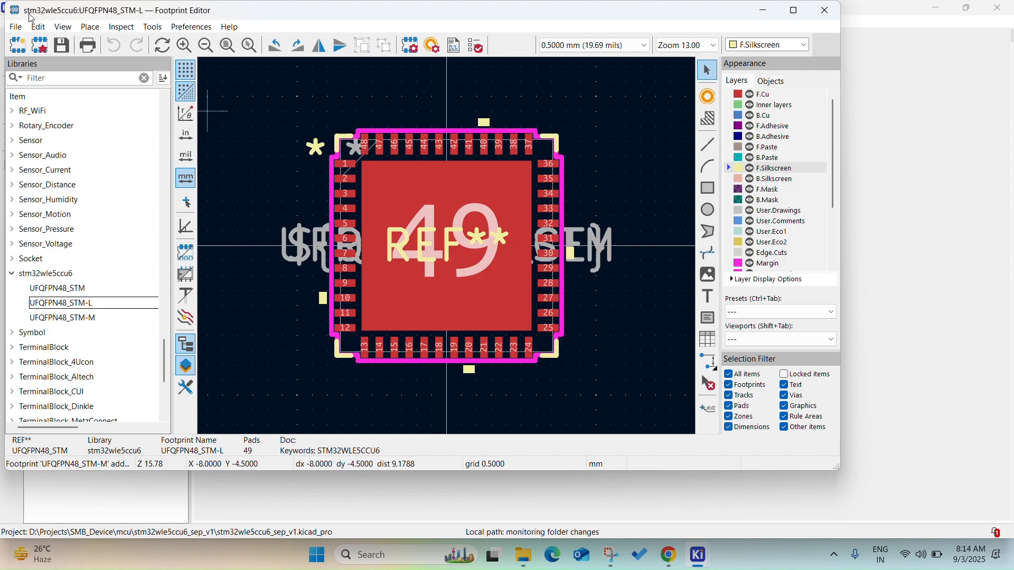
# Step: Close the Footprint Editor, open the project's schematic and switch to its PCB layout, dismissing the KiKit notice
pyautogui.click(16, 27)
pyautogui.click(40, 275)
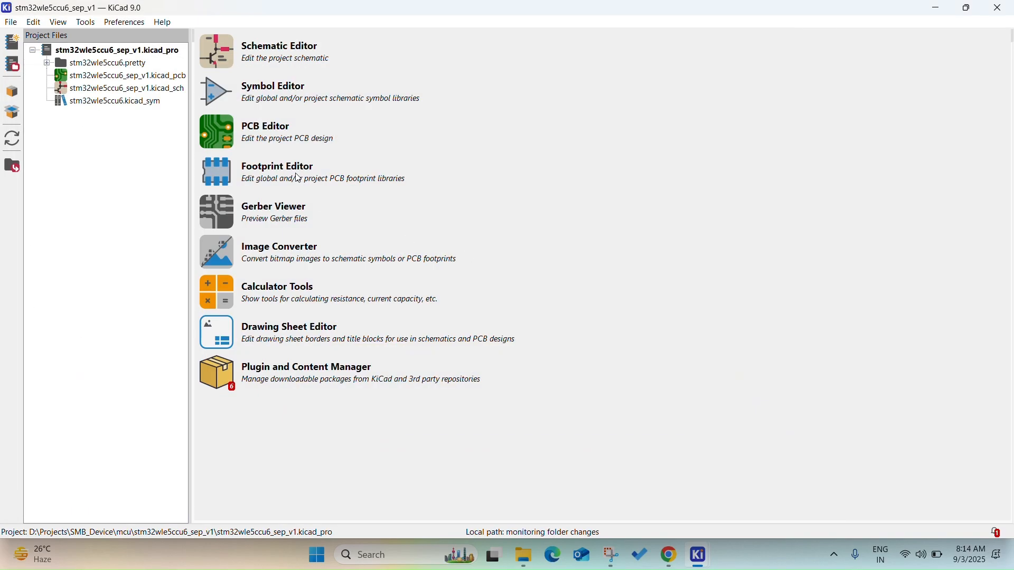
pyautogui.click(216, 51)
pyautogui.scroll(2, 508, 301)
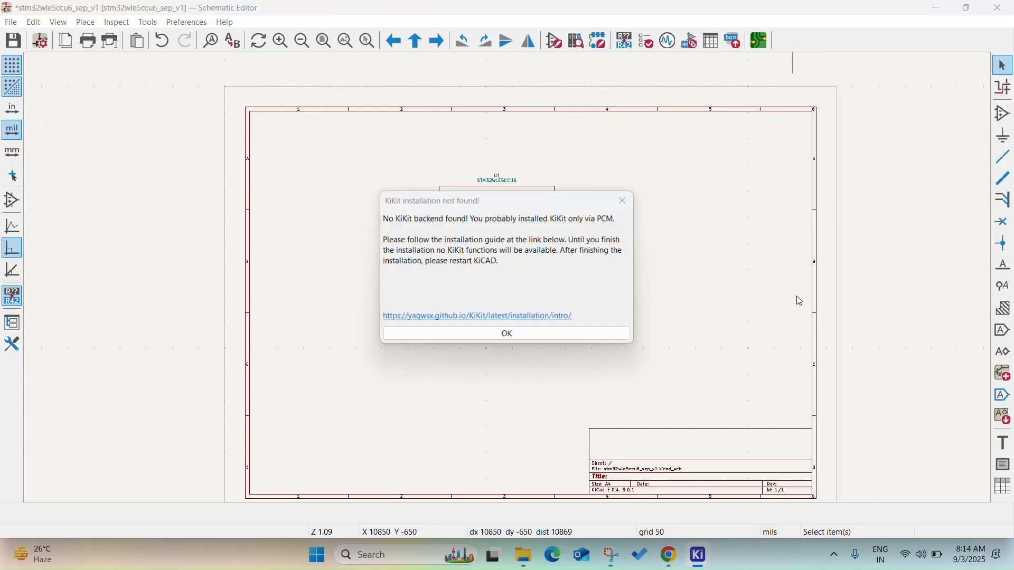
pyautogui.click(552, 341)
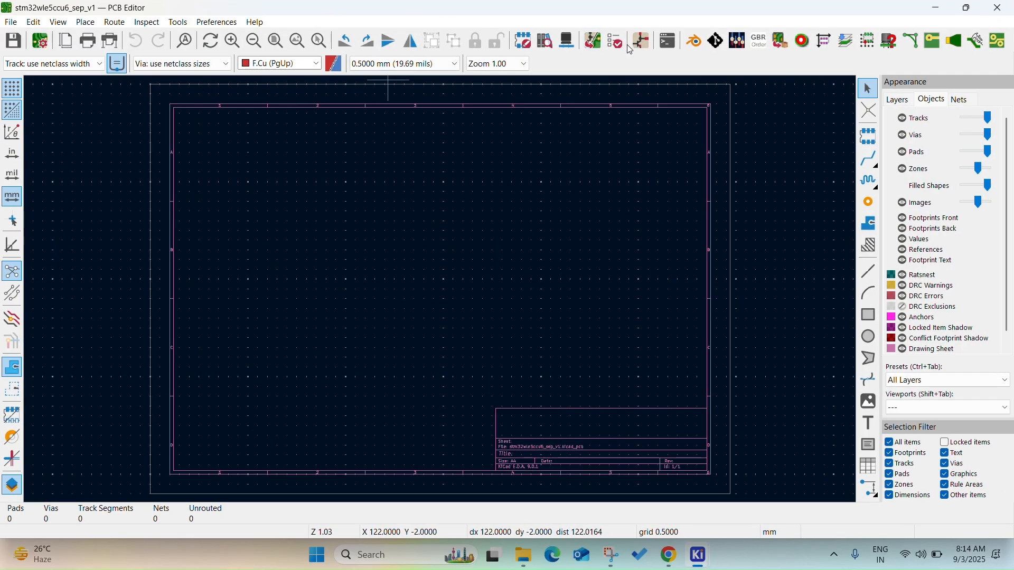
# Step: Update the PCB from the schematic with the default options to bring in U1's footprint
pyautogui.click(593, 40)
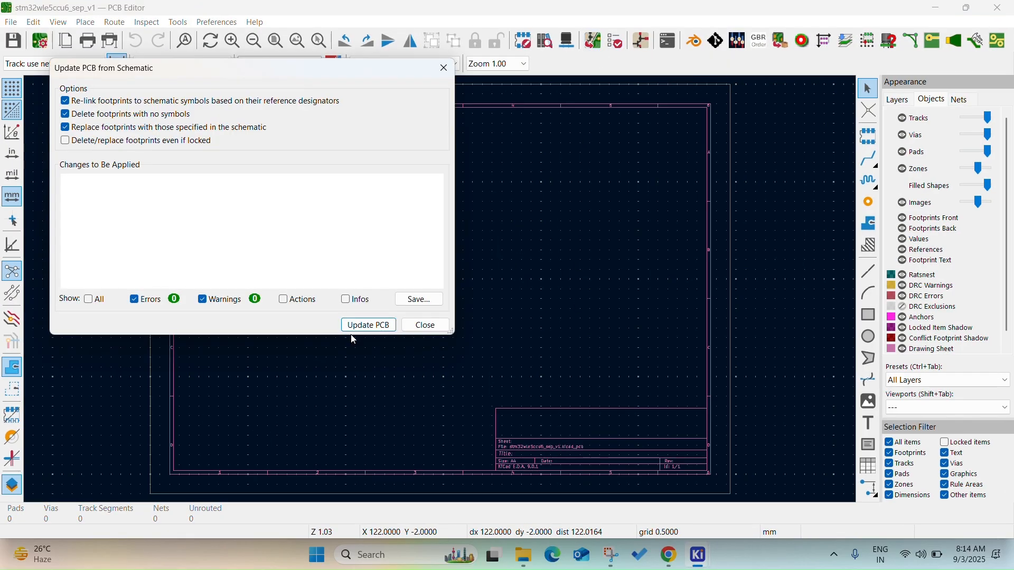
pyautogui.click(362, 327)
pyautogui.click(434, 328)
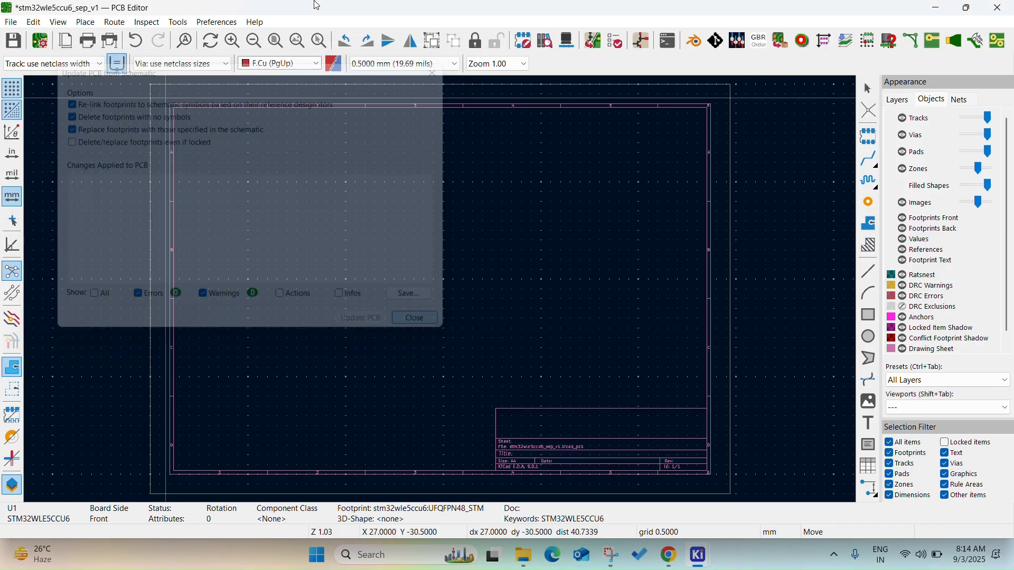
# Step: Return to the schematic, open the Footprint Chooser for U1's footprint field and expand the stm32wle5ccu6 library
pyautogui.click(642, 41)
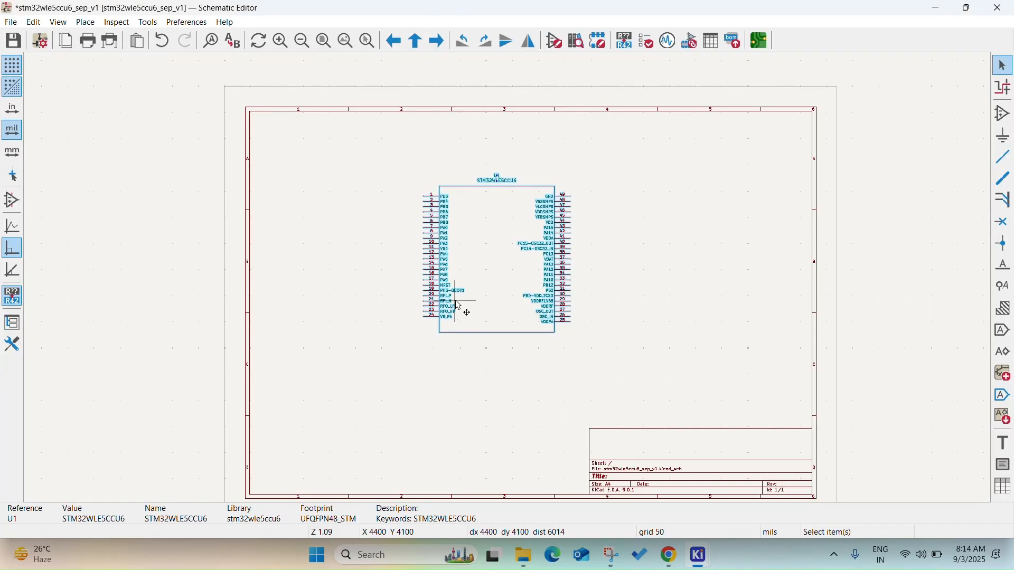
pyautogui.press('f')
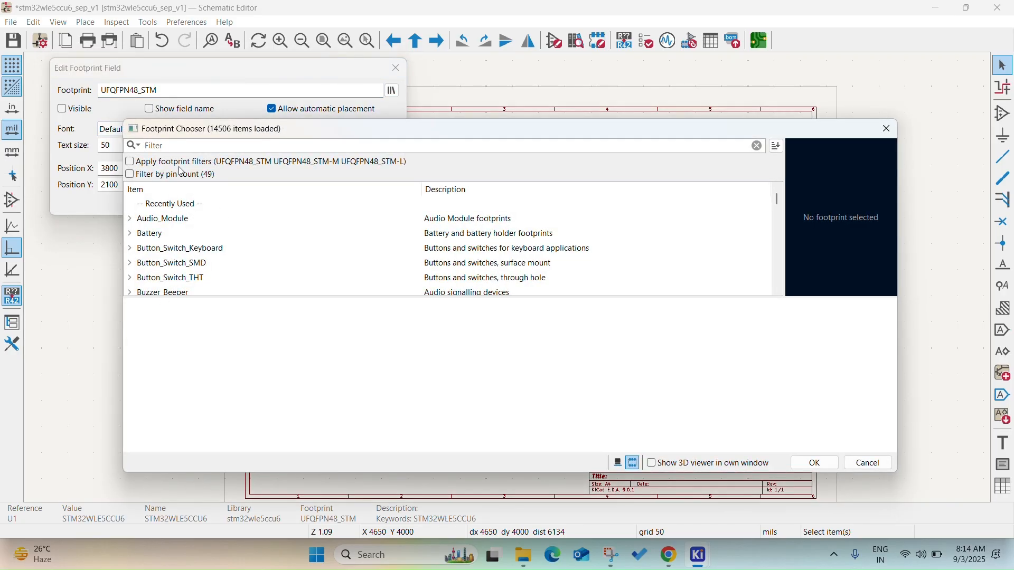
pyautogui.scroll(-20, 235, 272)
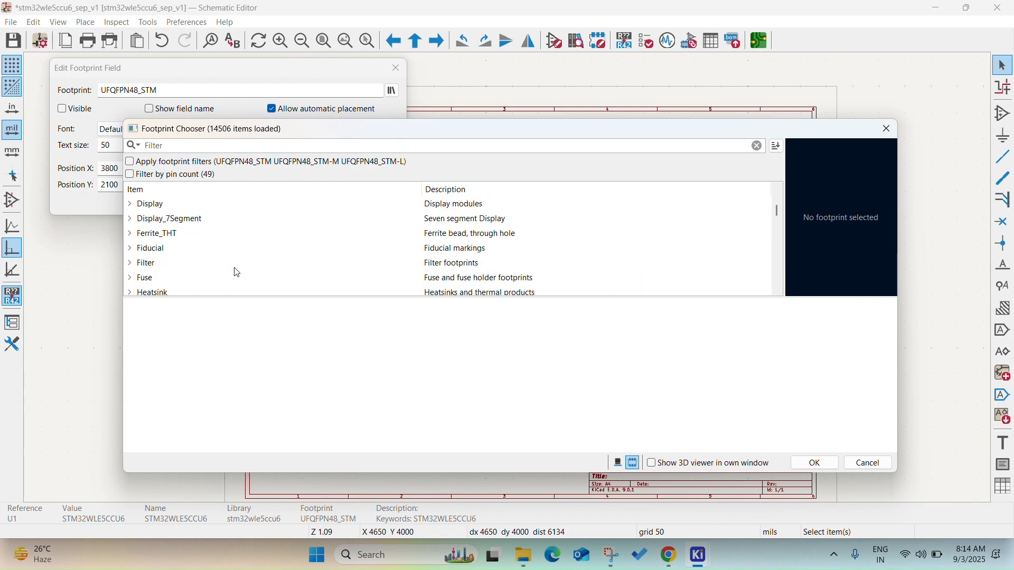
pyautogui.scroll(-7, 237, 272)
pyautogui.scroll(2, 237, 273)
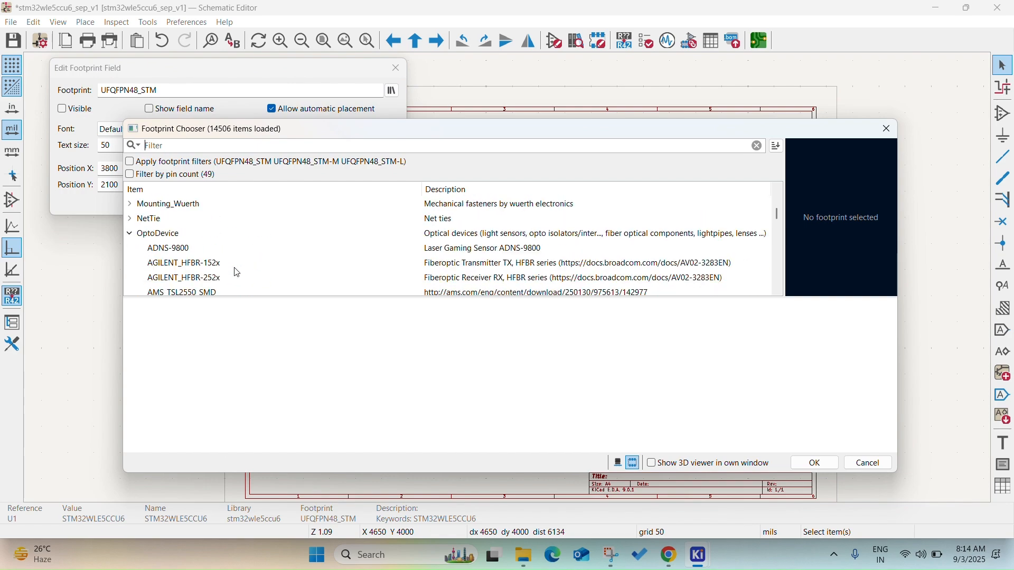
pyautogui.scroll(-2, 235, 273)
pyautogui.scroll(2, 233, 274)
pyautogui.click(130, 234)
pyautogui.scroll(-12, 158, 245)
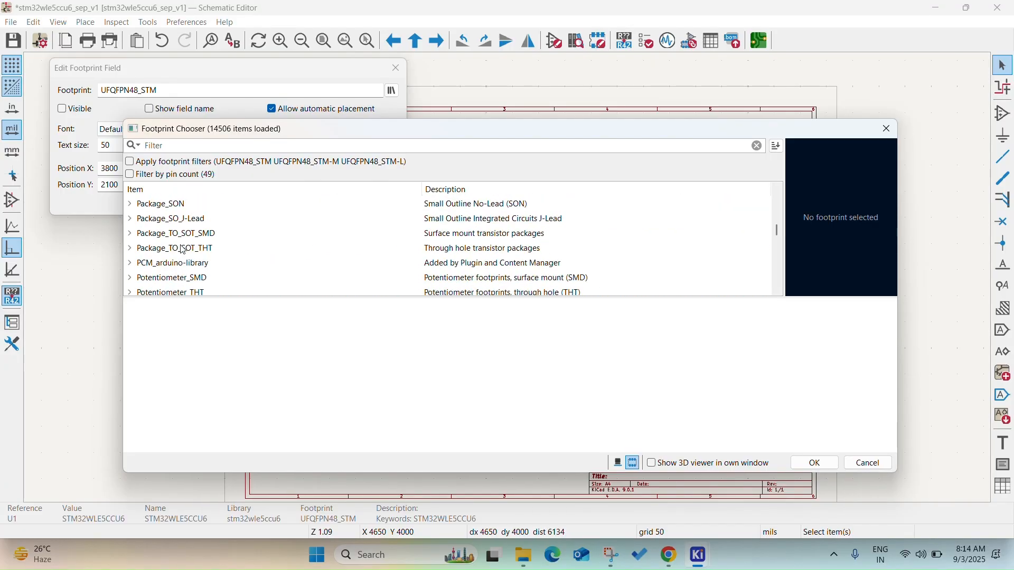
pyautogui.scroll(-3, 183, 250)
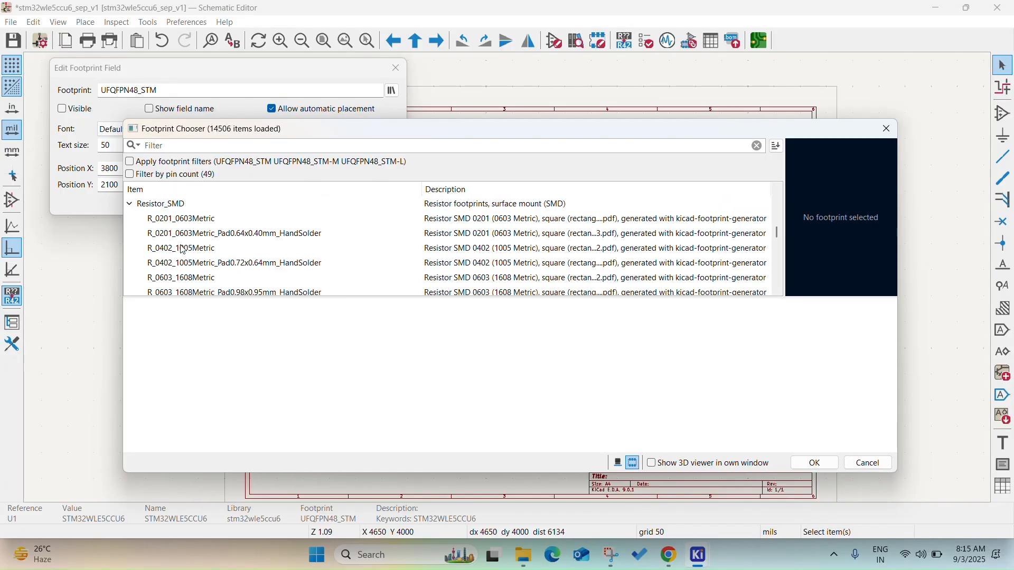
pyautogui.click(130, 206)
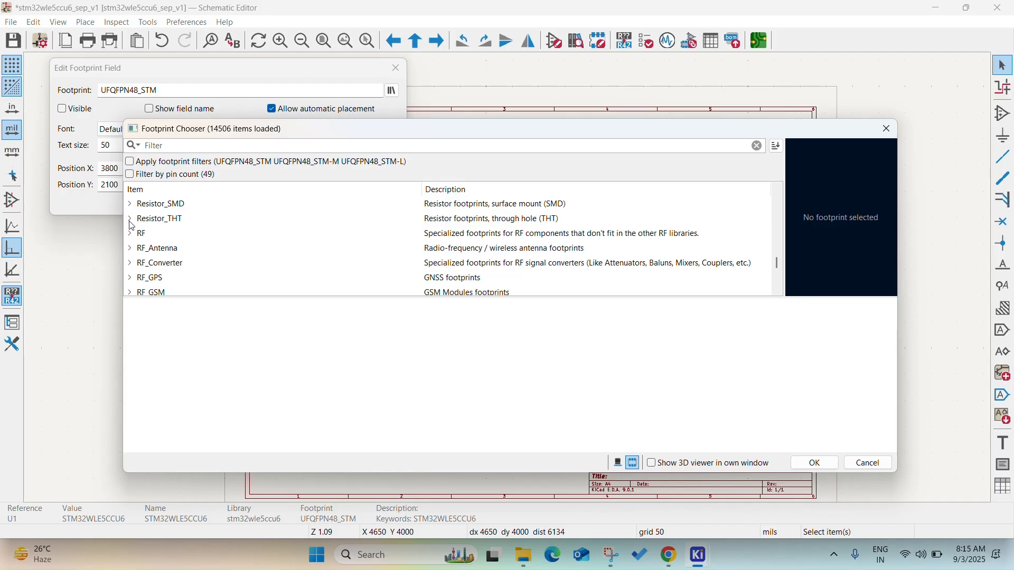
pyautogui.scroll(-7, 175, 246)
pyautogui.click(180, 207)
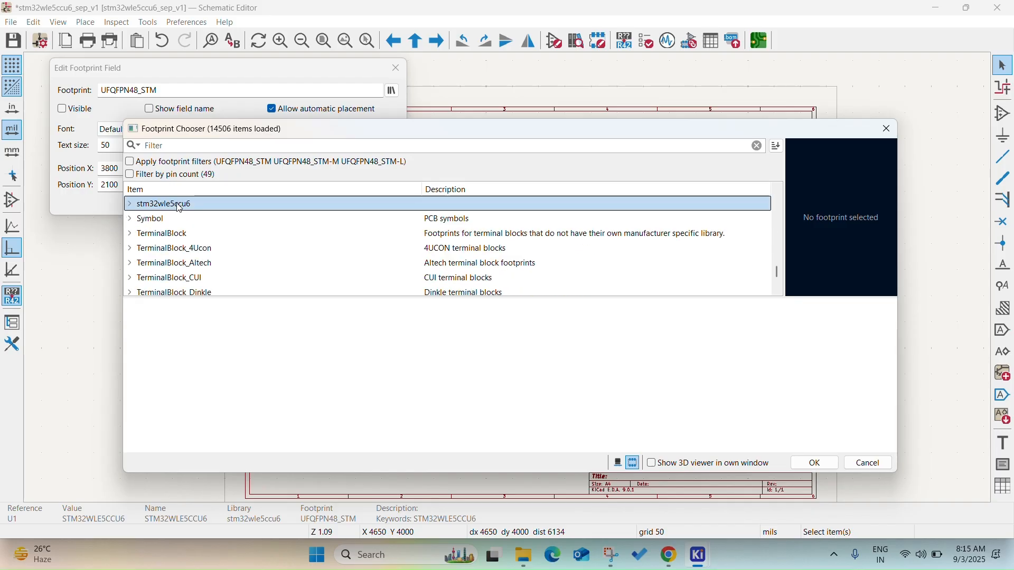
pyautogui.click(130, 205)
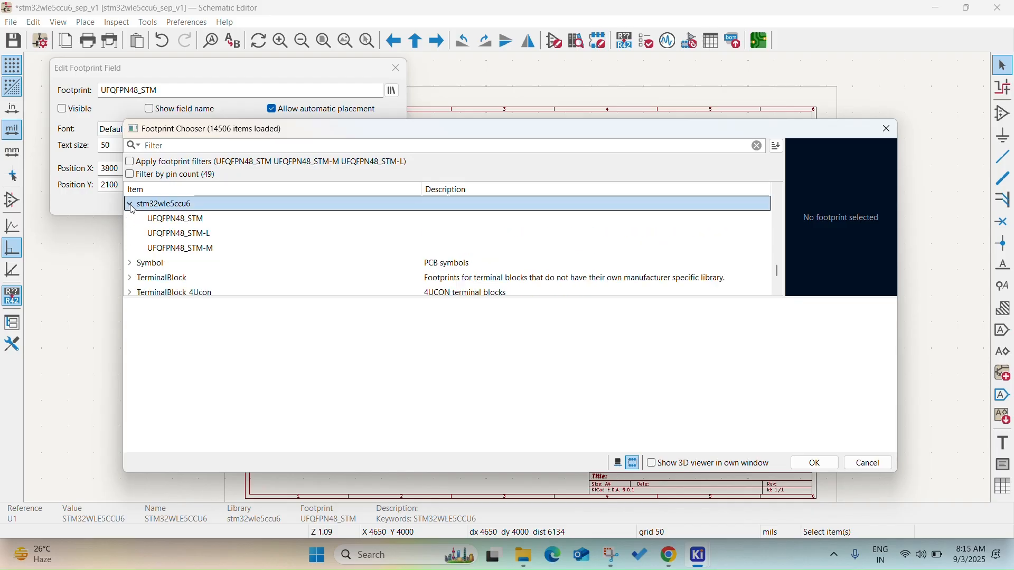
# Step: Preview the three UFQFPN48_STM variants, assign stm32wle5ccu6:UFQFPN48_STM to U1 and save the schematic
pyautogui.click(199, 221)
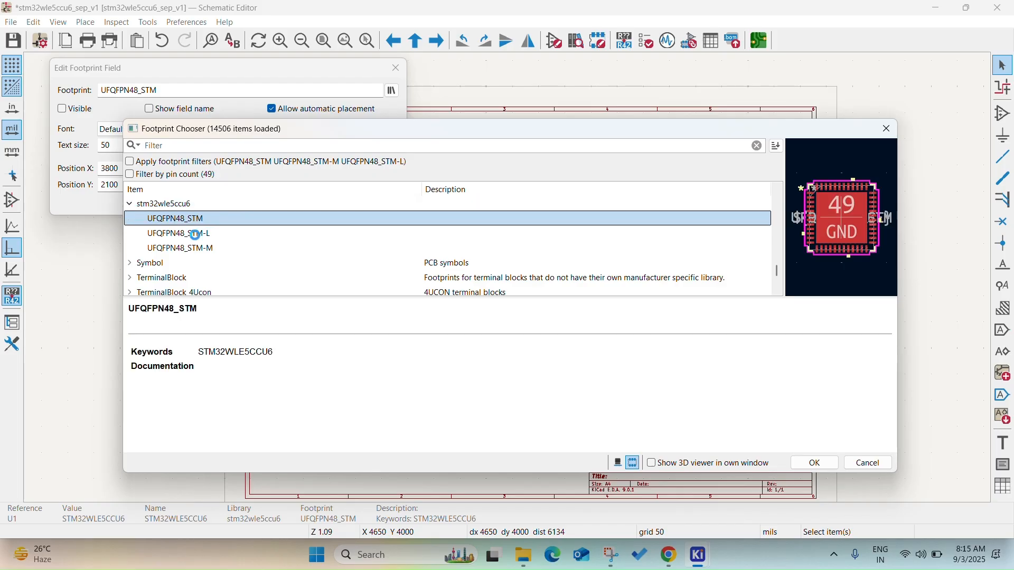
pyautogui.click(195, 234)
pyautogui.click(194, 252)
pyautogui.click(199, 236)
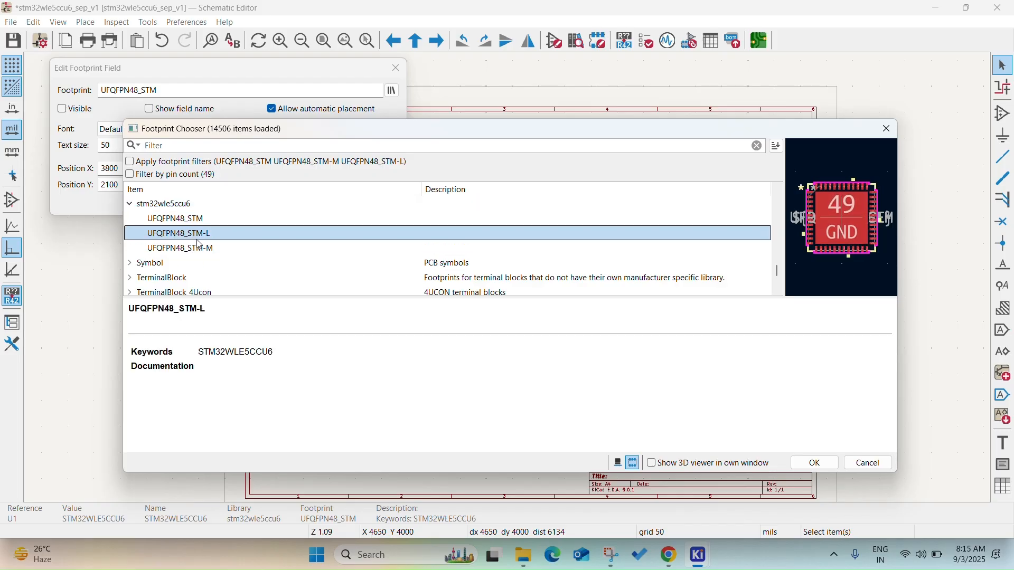
pyautogui.doubleClick(195, 219)
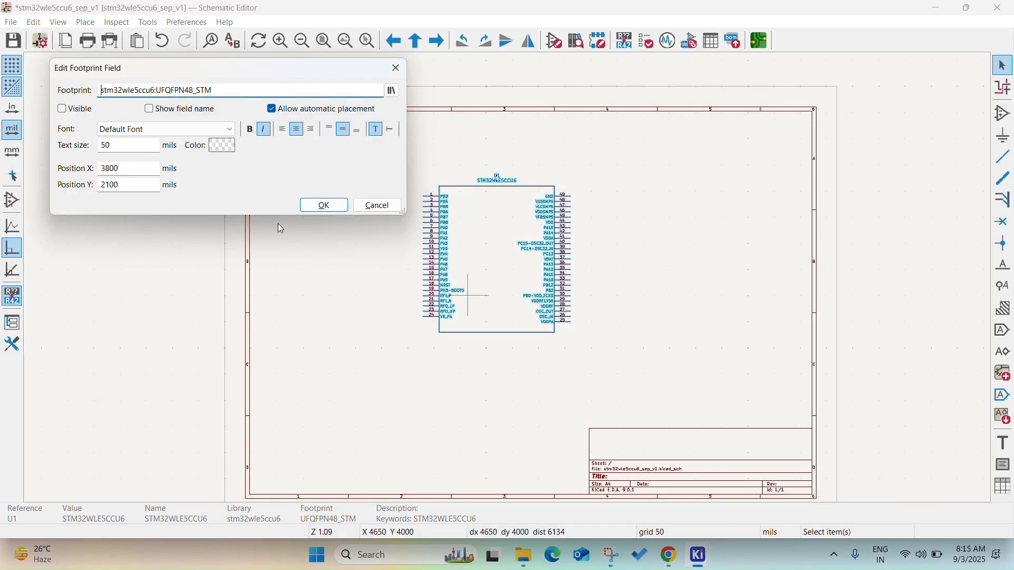
pyautogui.click(323, 206)
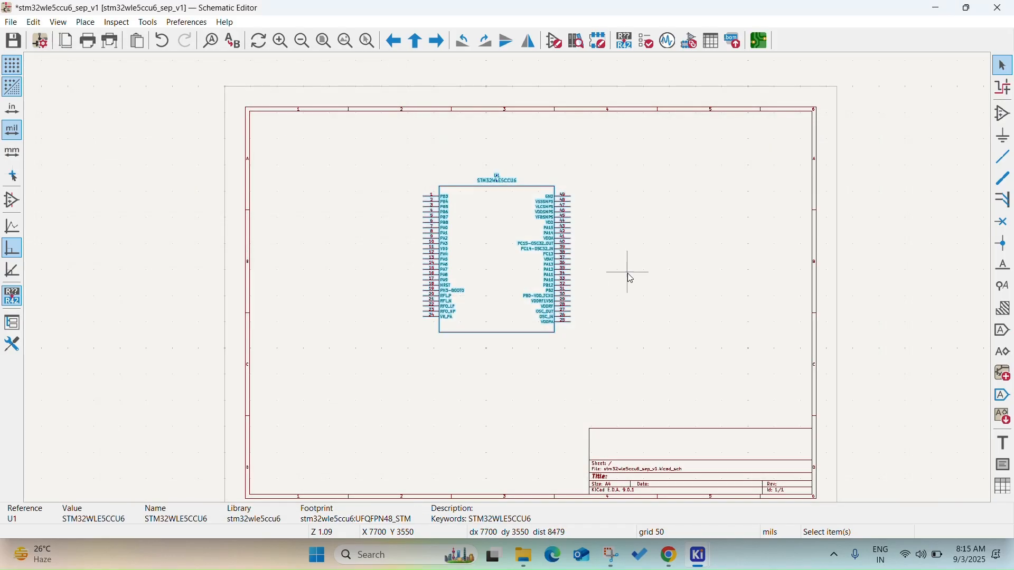
pyautogui.hotkey('ctrl', 's')
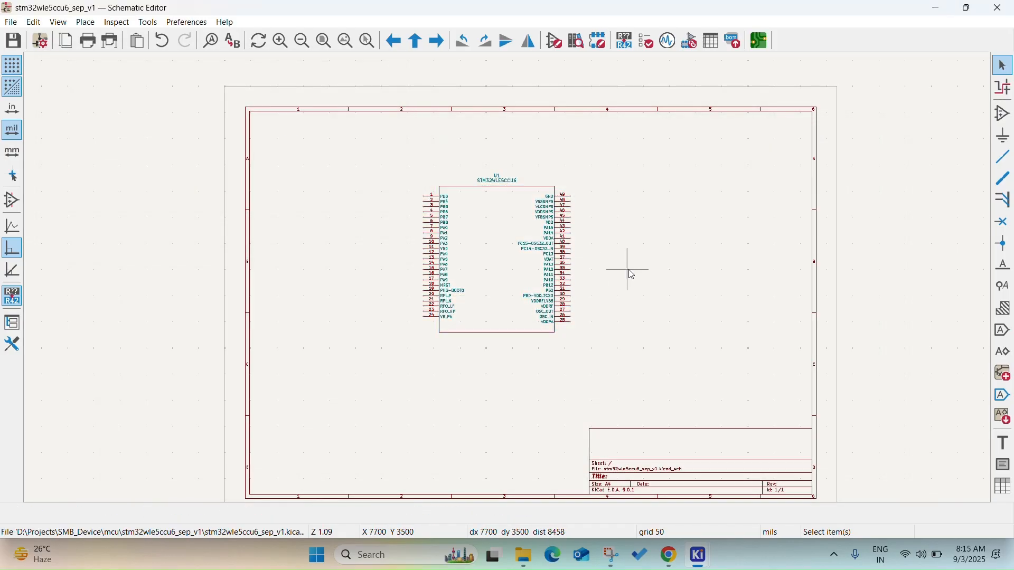
# Step: Switch to the PCB layout, place U1's footprint slightly above the centre of the drawing sheet and save the board
pyautogui.click(760, 40)
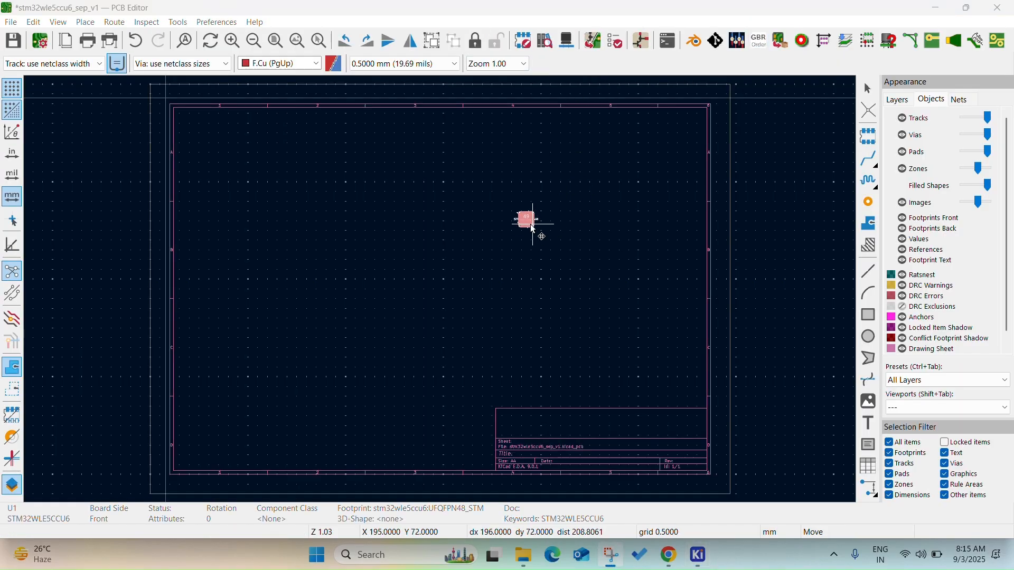
pyautogui.click(429, 230)
pyautogui.scroll(7, 428, 230)
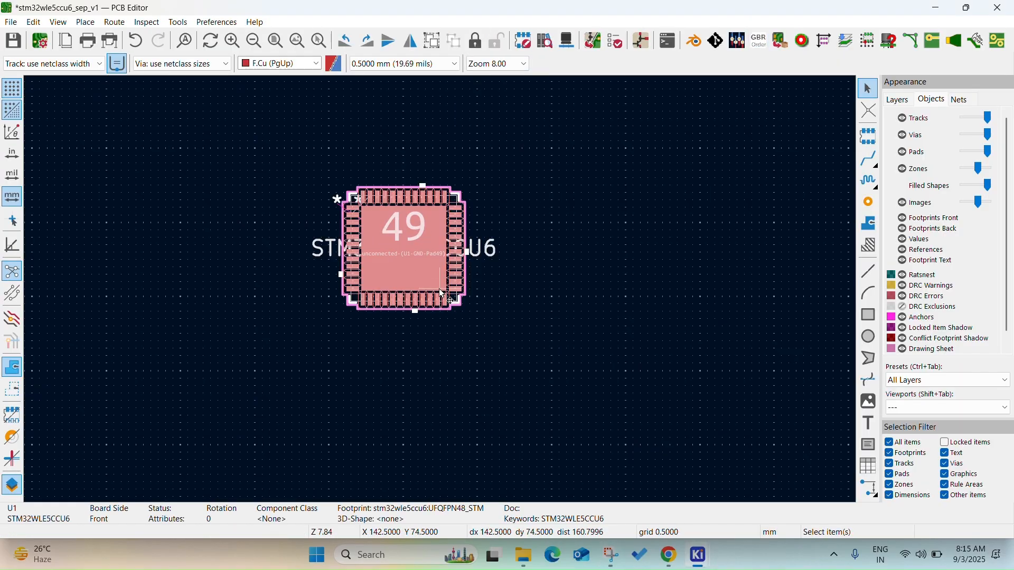
pyautogui.scroll(-3, 517, 284)
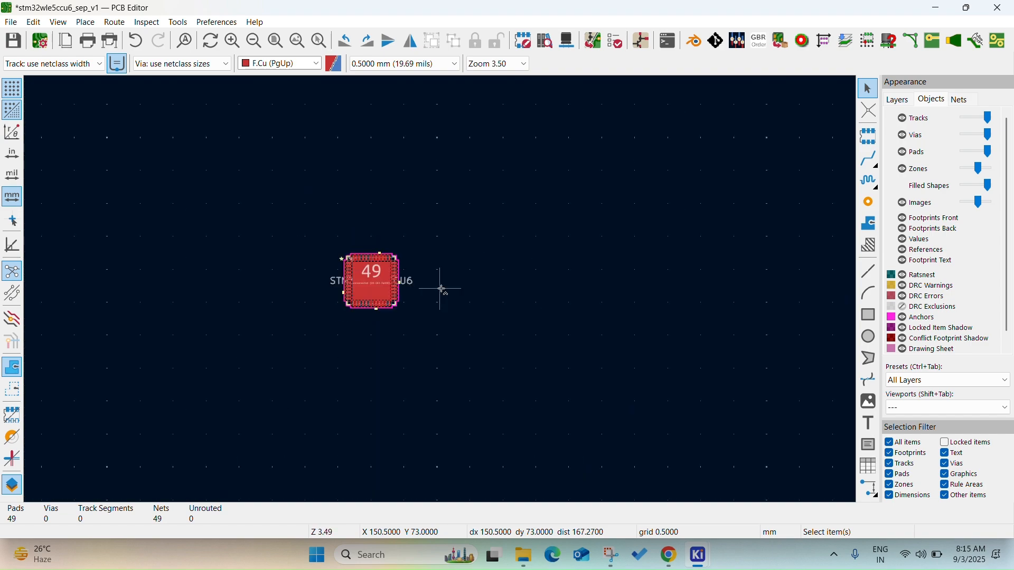
pyautogui.hotkey('ctrl', 's')
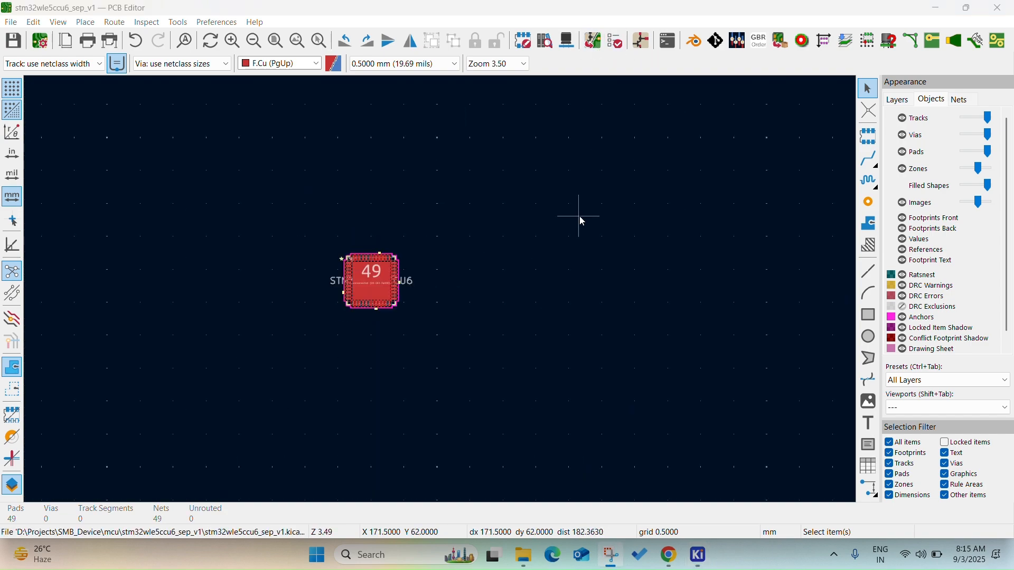
# Step: Update the PCB from the saved schematic again, keeping the default options
pyautogui.click(601, 50)
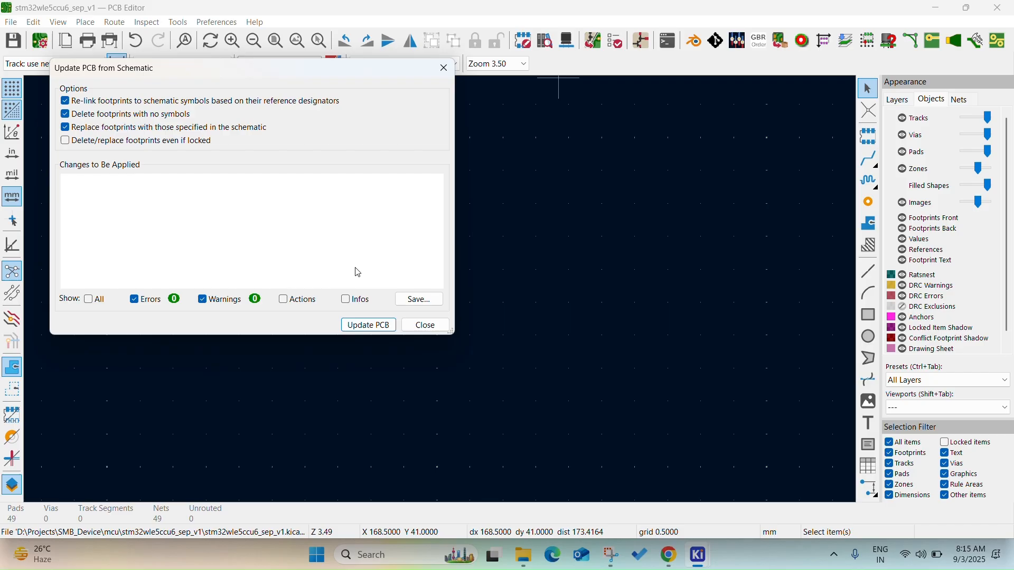
pyautogui.click(368, 325)
pyautogui.click(425, 325)
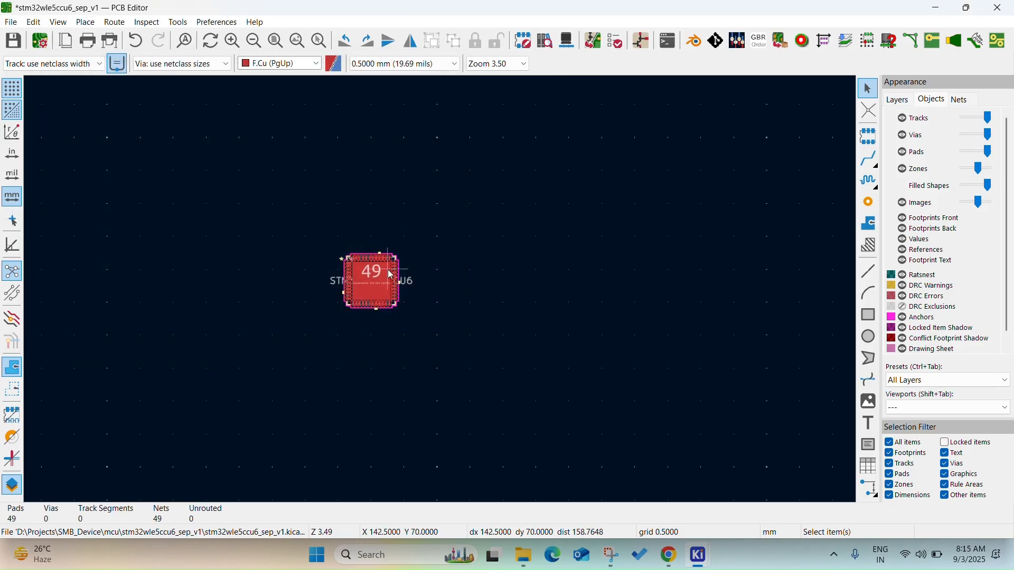